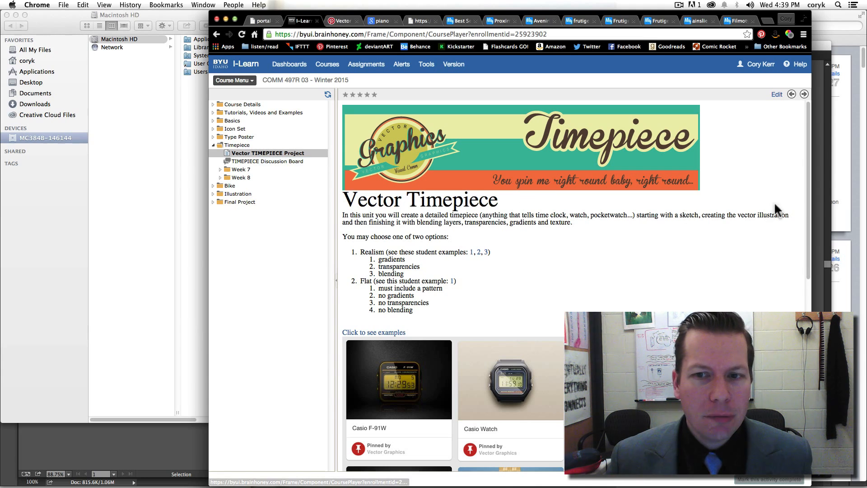
# Step: Open the Vector Watches Pinterest board from the example watches on the Timepiece project page
pyautogui.moveTo(808, 198); pyautogui.dragTo(787, 263)
pyautogui.scroll(-3, 787, 262)
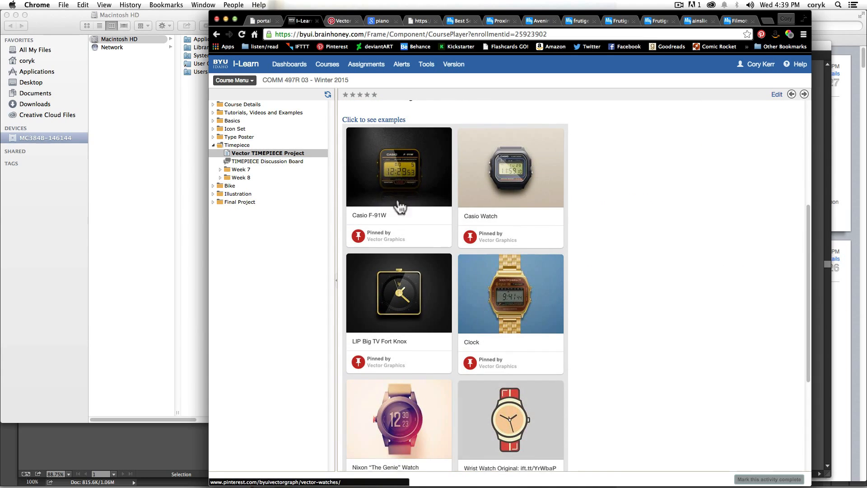
pyautogui.click(429, 181)
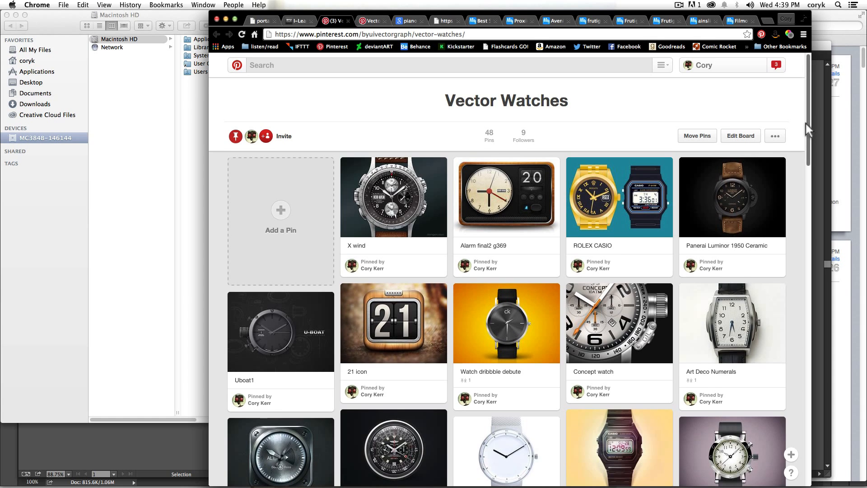
# Step: Find the Watch pin with the purple background on the board and view its full Dribbble page
pyautogui.moveTo(807, 125); pyautogui.dragTo(798, 154)
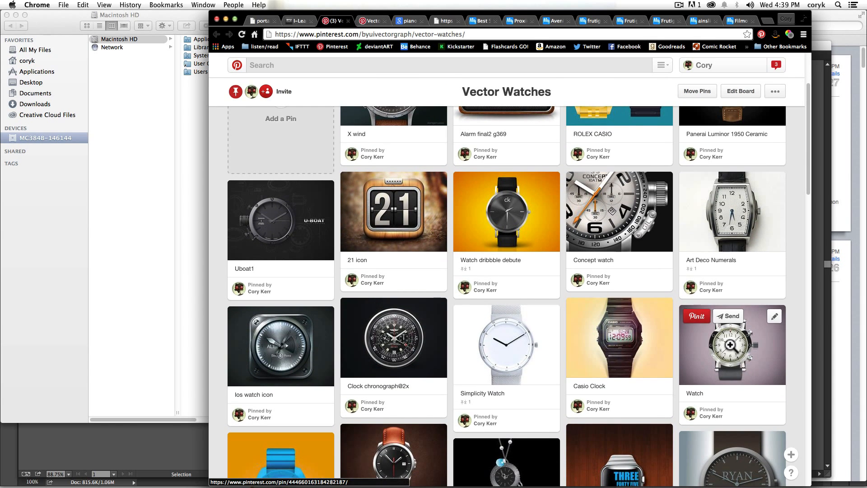
pyautogui.click(733, 344)
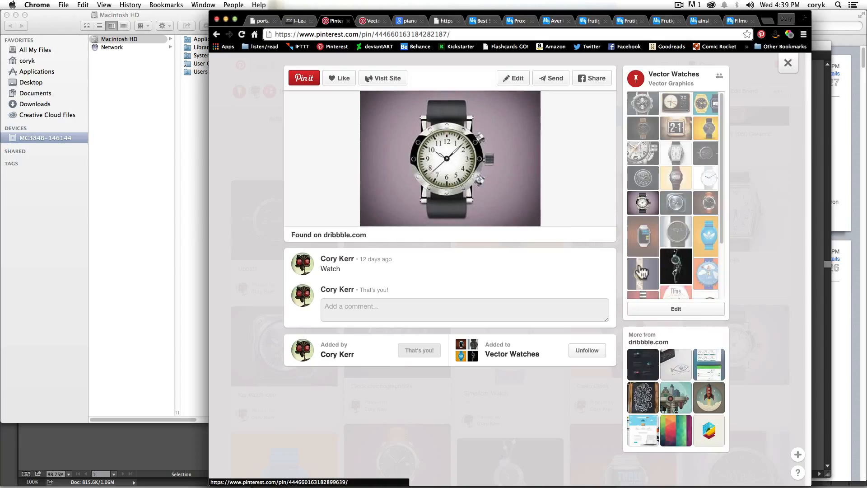
pyautogui.click(470, 172)
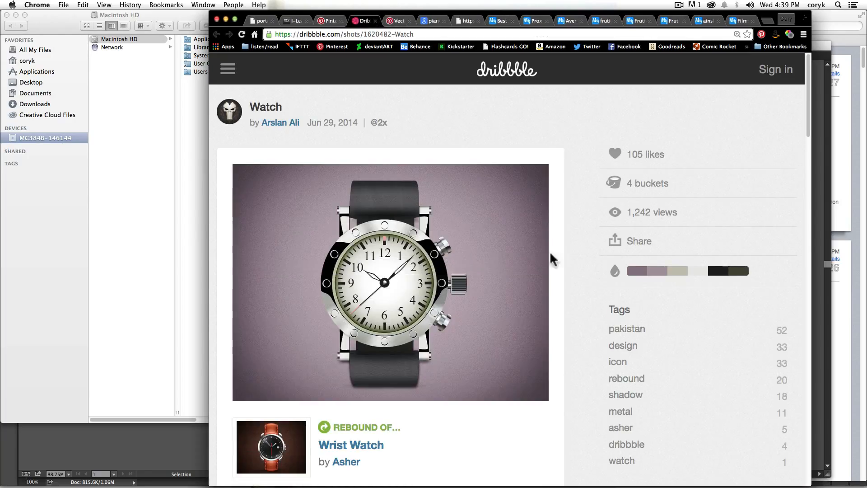
pyautogui.moveTo(809, 130); pyautogui.dragTo(802, 136)
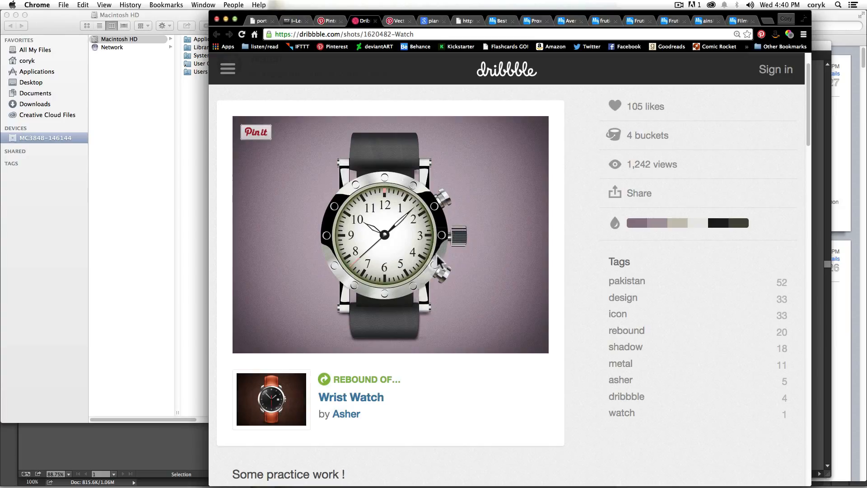
# Step: Return to the Vector Watches board and open the Uboat1 pin's source page on Dribbble
pyautogui.click(331, 21)
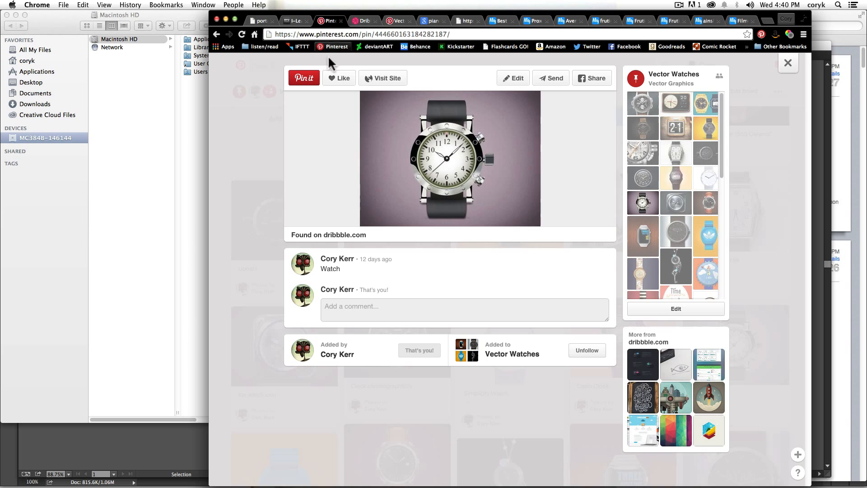
pyautogui.click(709, 201)
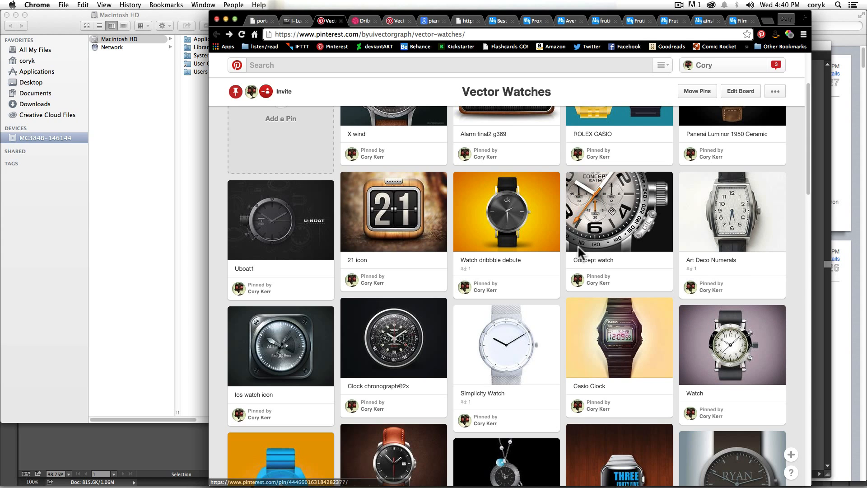
pyautogui.click(278, 238)
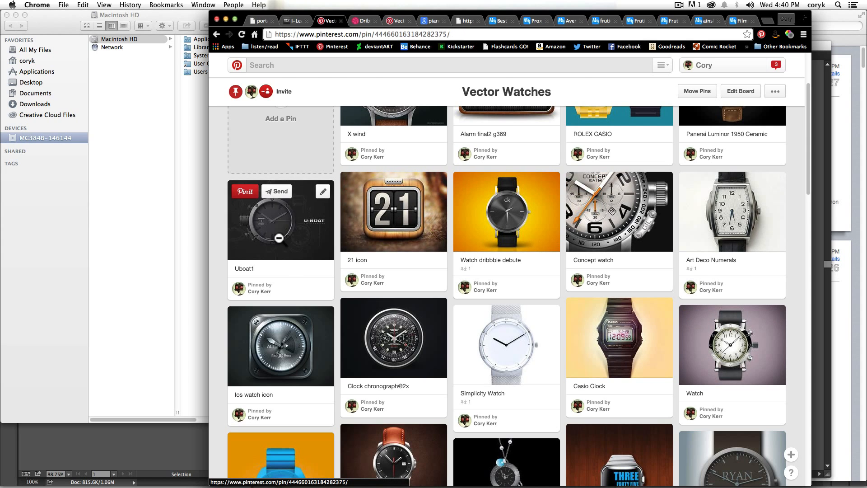
pyautogui.click(469, 190)
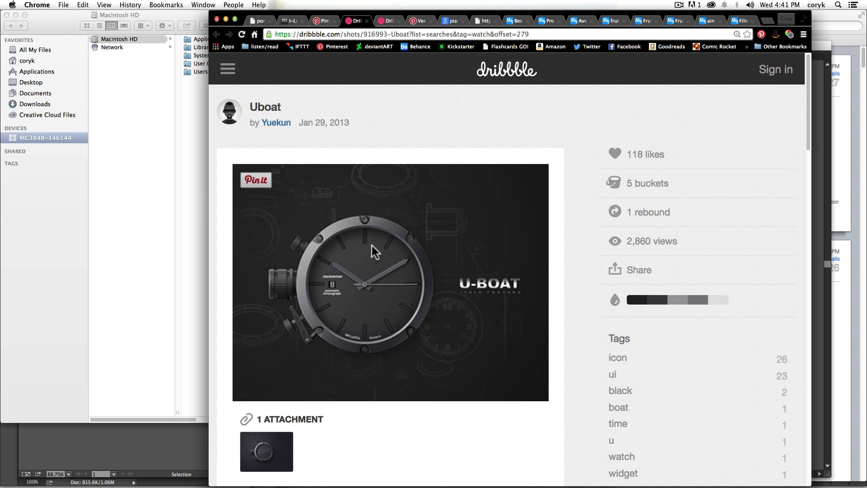
# Step: Go back to the board, find the student flower watch, and open the final image from its process page at full size
pyautogui.click(318, 21)
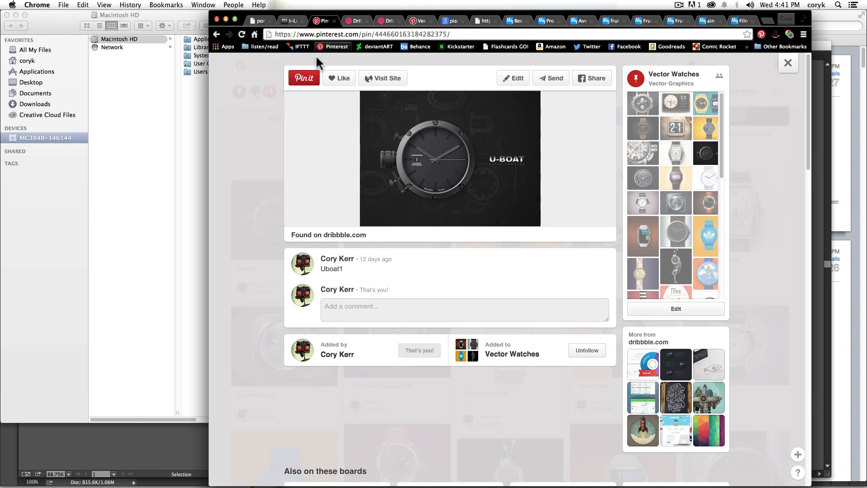
pyautogui.click(259, 191)
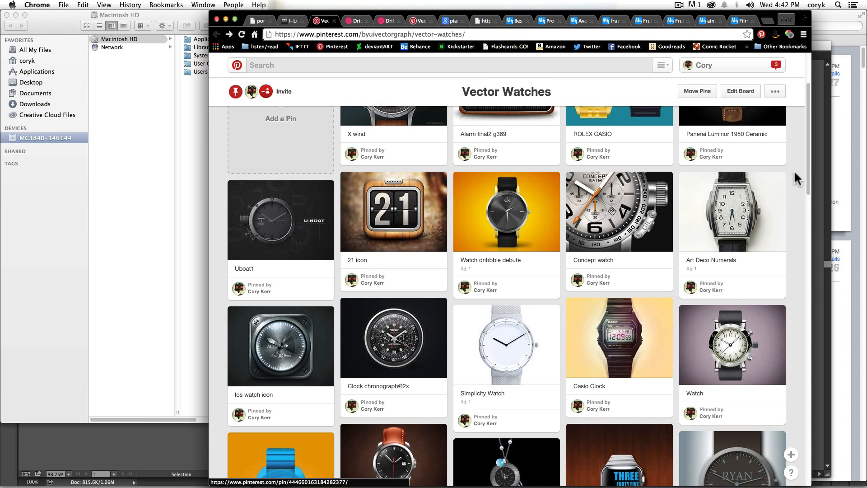
pyautogui.moveTo(806, 160); pyautogui.dragTo(796, 205)
pyautogui.scroll(-1, 795, 204)
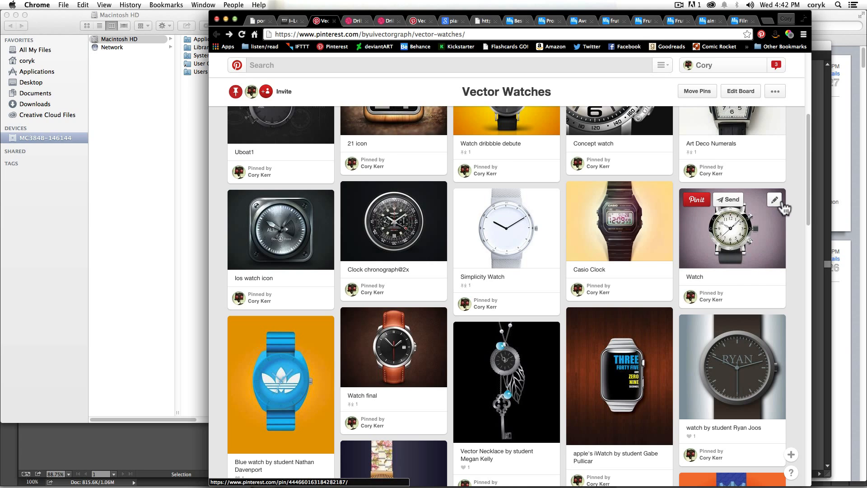
pyautogui.scroll(-3, 799, 228)
pyautogui.scroll(-5, 799, 229)
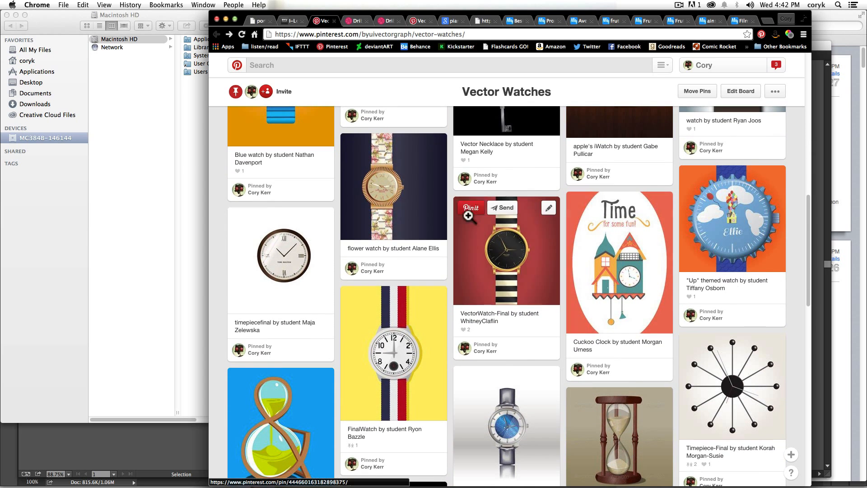
pyautogui.click(386, 206)
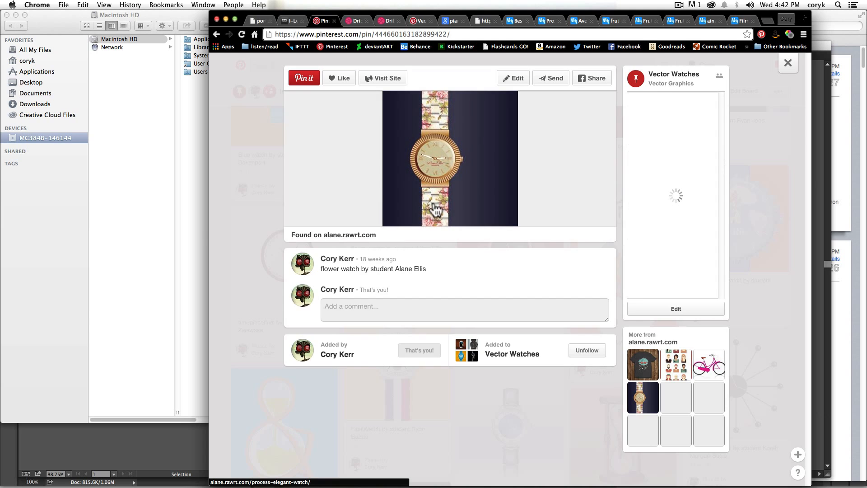
pyautogui.click(459, 208)
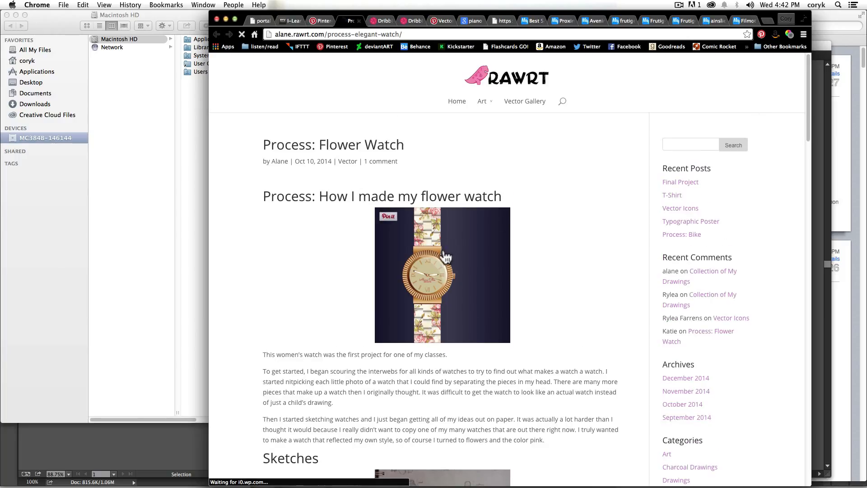
pyautogui.click(441, 300)
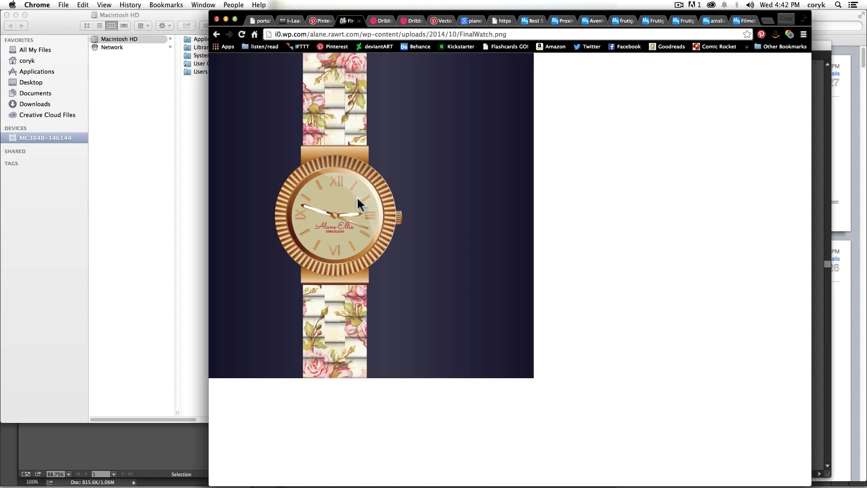
# Step: Switch to Illustrator and look through the open timepiece documents, ending on watch.ai
pyautogui.press('super+Tab')
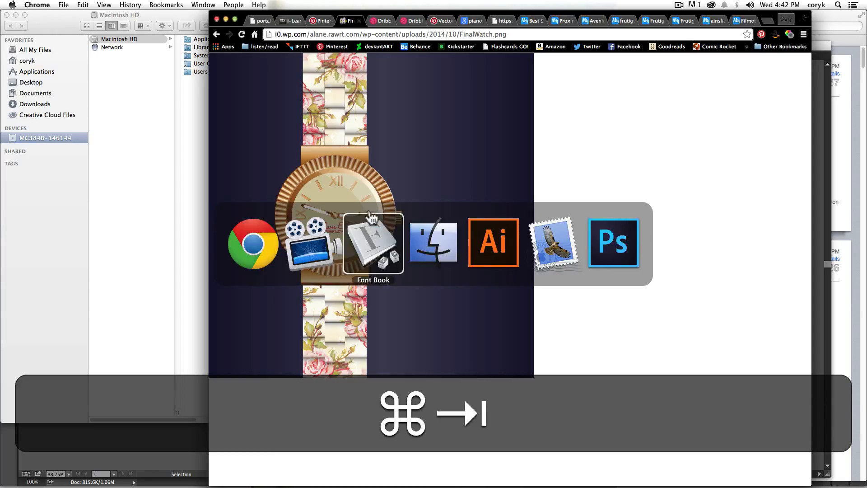
pyautogui.click(494, 249)
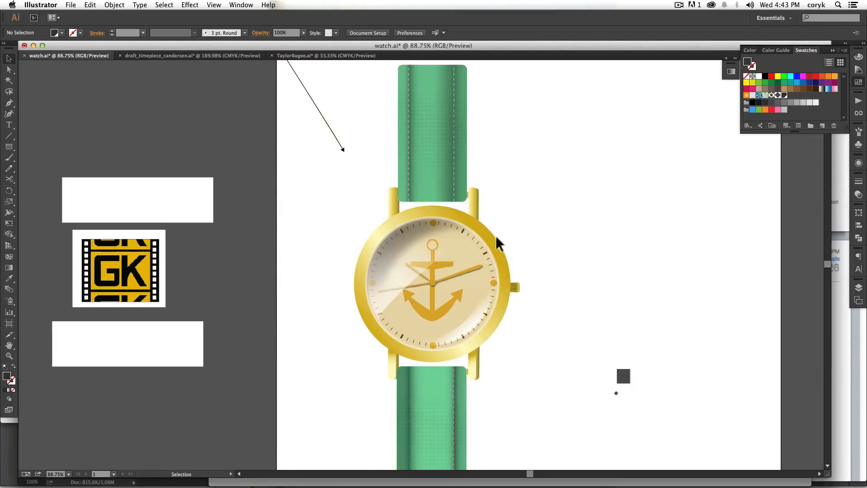
pyautogui.press('super+grave')
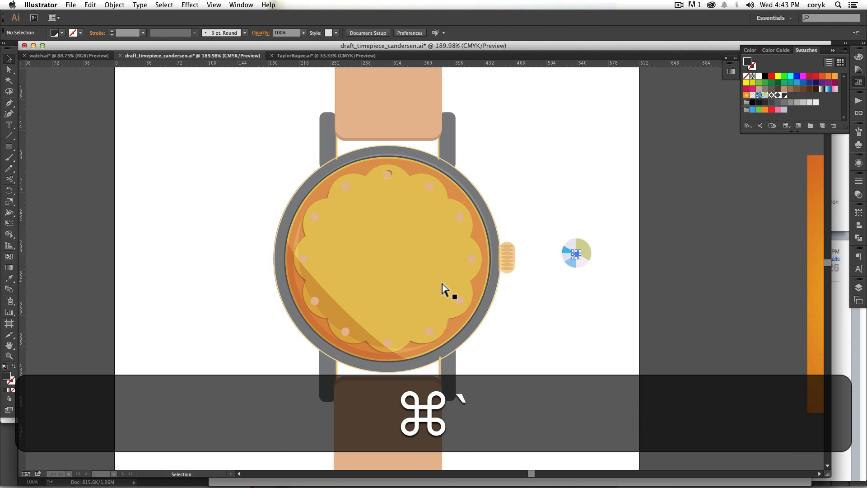
pyautogui.press('super+grave')
pyautogui.press('super+grave')
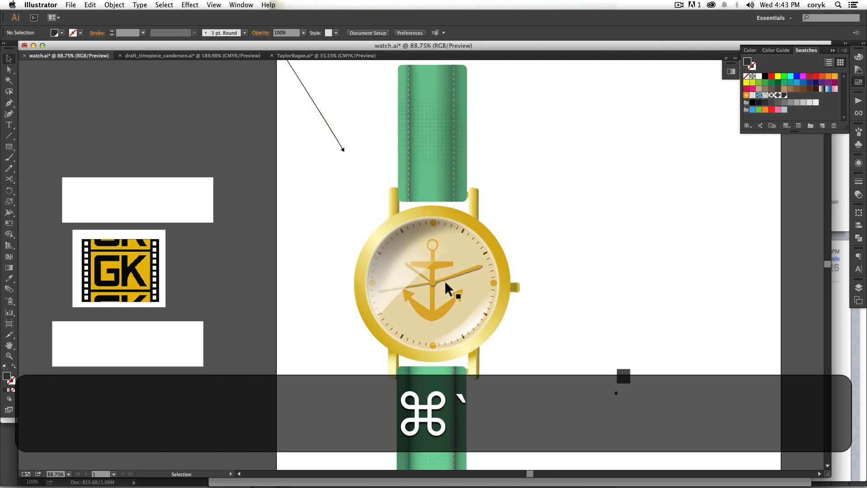
# Step: Draw a dark gray circle about 513 px in diameter in the empty area beside the anchor watch
pyautogui.press('space')
pyautogui.moveTo(546, 265); pyautogui.dragTo(403, 230)
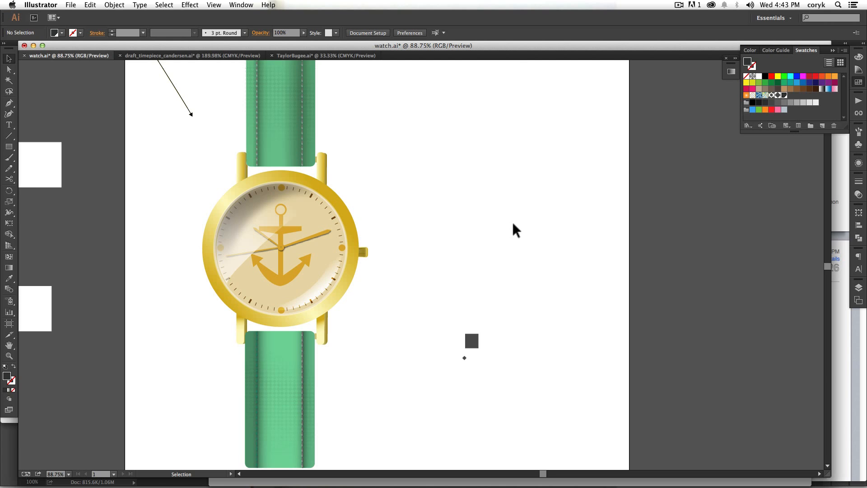
pyautogui.press('l')
pyautogui.moveTo(494, 147); pyautogui.dragTo(699, 353)
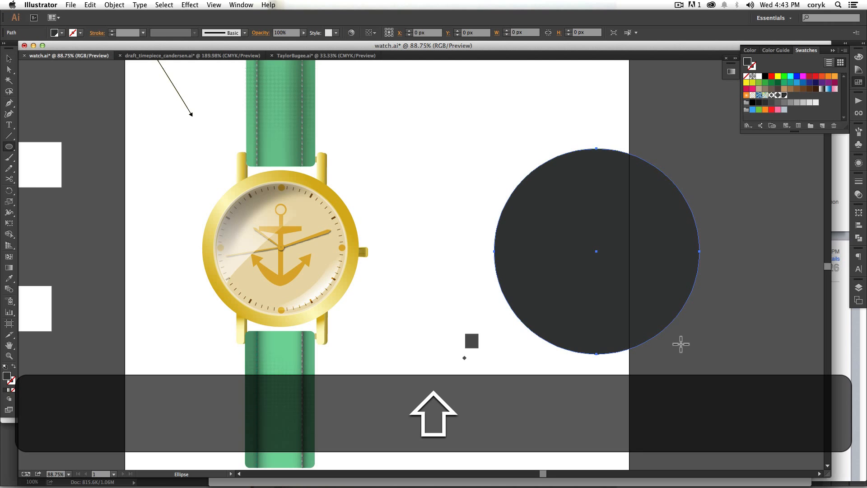
pyautogui.press('v')
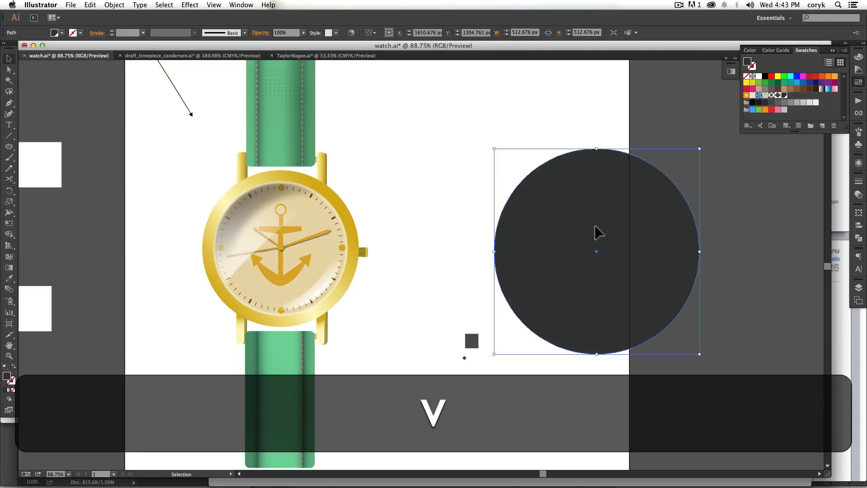
# Step: Duplicate the dark circle in place, scale the copy from its center to about 407 px, and fill it with green
pyautogui.press('super')
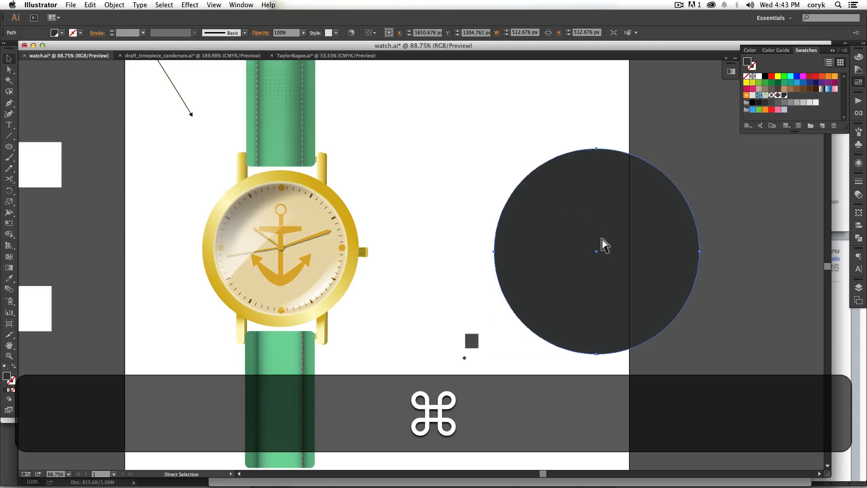
pyautogui.press('super+c')
pyautogui.press('super+f')
pyautogui.press('shift+super+f')
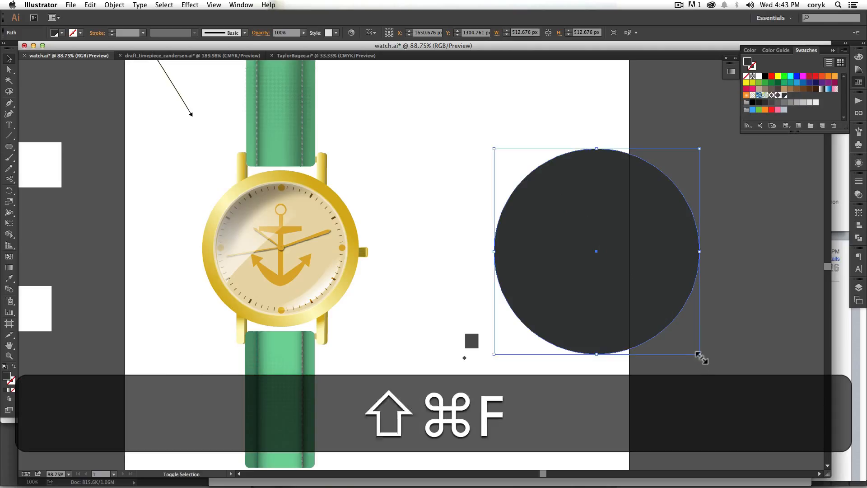
pyautogui.moveTo(699, 354); pyautogui.dragTo(678, 333)
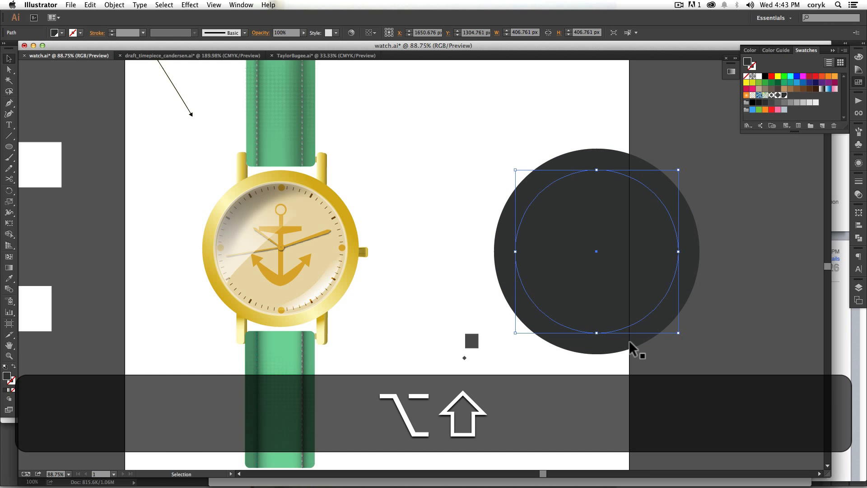
pyautogui.click(784, 83)
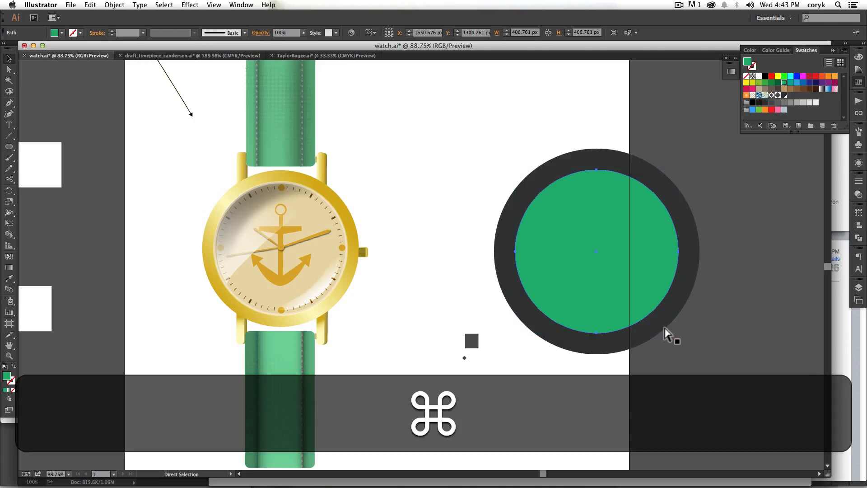
# Step: Duplicate the green circle in place, scale the copy from its center to about 391 px, and fill it with light green
pyautogui.press('super+c')
pyautogui.press('super+f')
pyautogui.moveTo(677, 333); pyautogui.dragTo(674, 330)
pyautogui.click(759, 83)
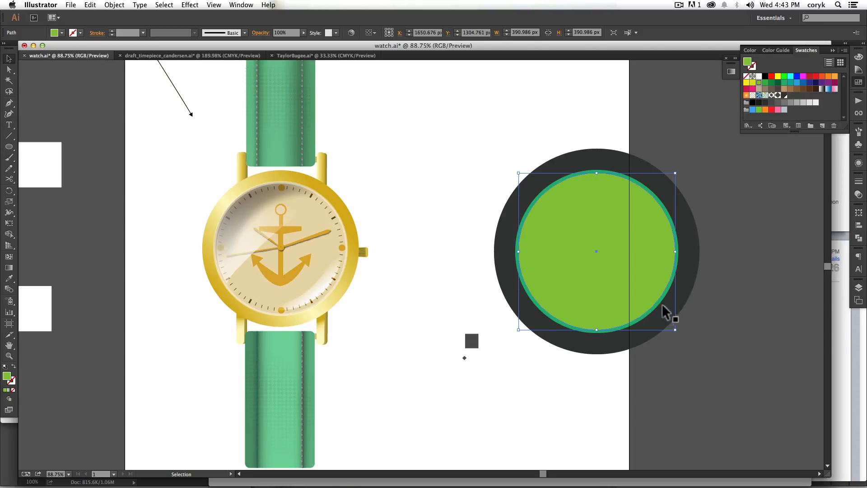
# Step: Duplicate the light green circle in place, scale the copy from its center to about 380 px, and fill it with yellow
pyautogui.press('super+c')
pyautogui.press('super+f')
pyautogui.press('shift')
pyautogui.moveTo(674, 330); pyautogui.dragTo(673, 327)
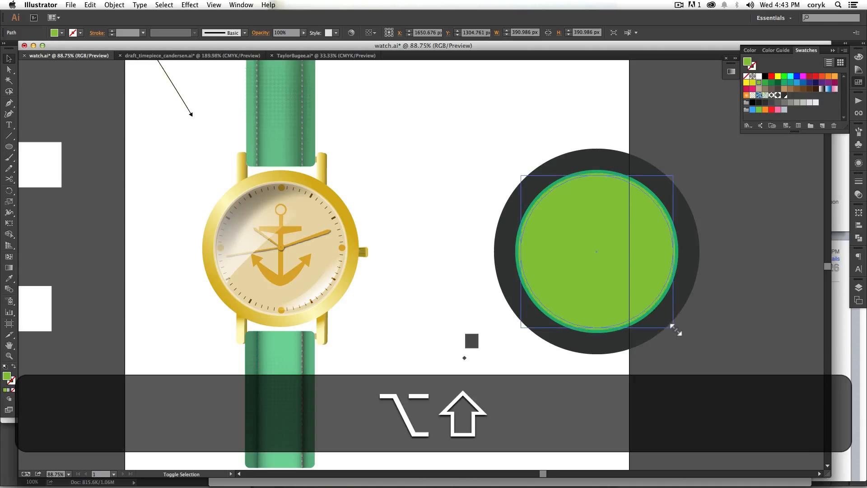
pyautogui.click(778, 76)
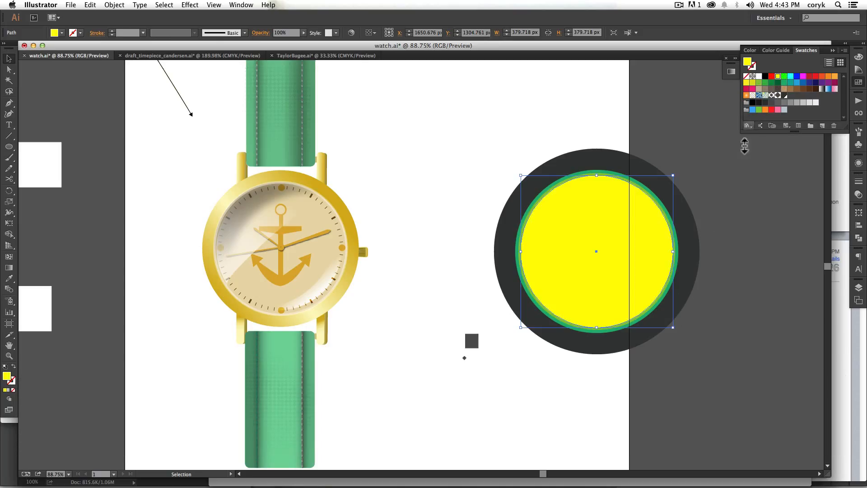
# Step: Duplicate the yellow circle in place, nudge the copy up about 6 px, and widen it from its center to about 402 px
pyautogui.press('super+c')
pyautogui.press('super+f')
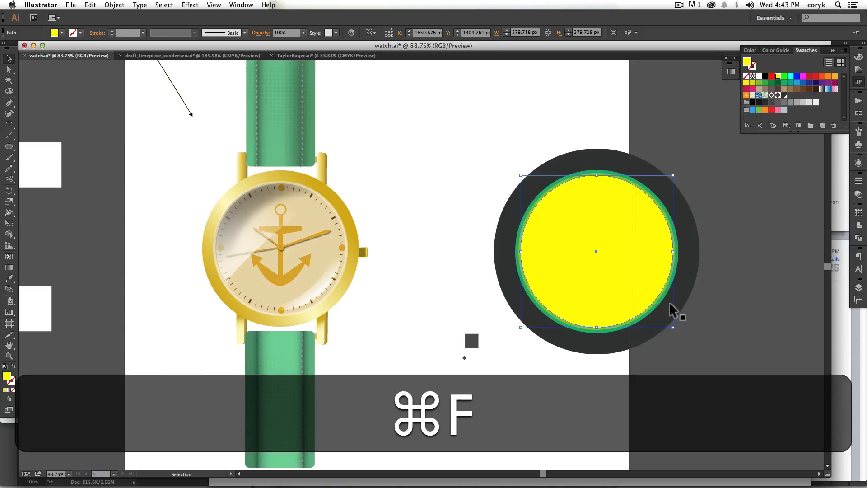
pyautogui.press('Up')
pyautogui.press('Up')
pyautogui.press('Up')
pyautogui.press('Up')
pyautogui.press('Up')
pyautogui.press('Up')
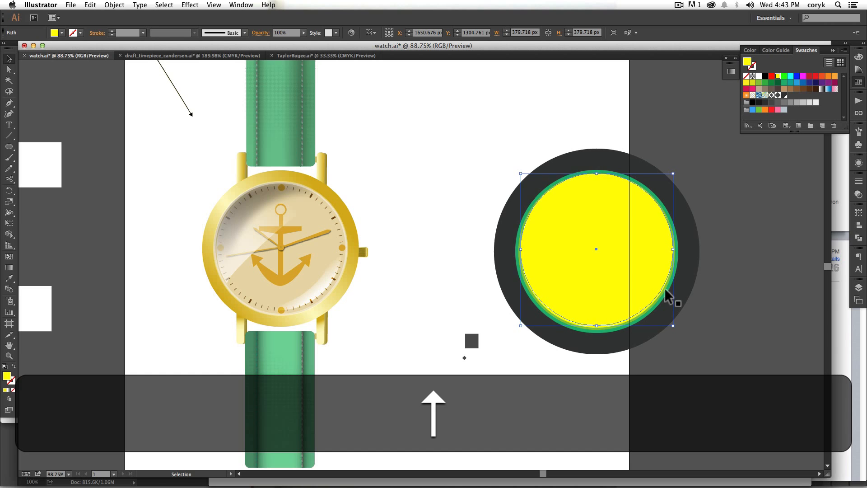
pyautogui.moveTo(674, 251); pyautogui.dragTo(676, 257)
# Step: Subtract the widened yellow ellipse from the yellow circle beneath it with Shape Builder, leaving a thin crescent along the lower edge
pyautogui.press('z')
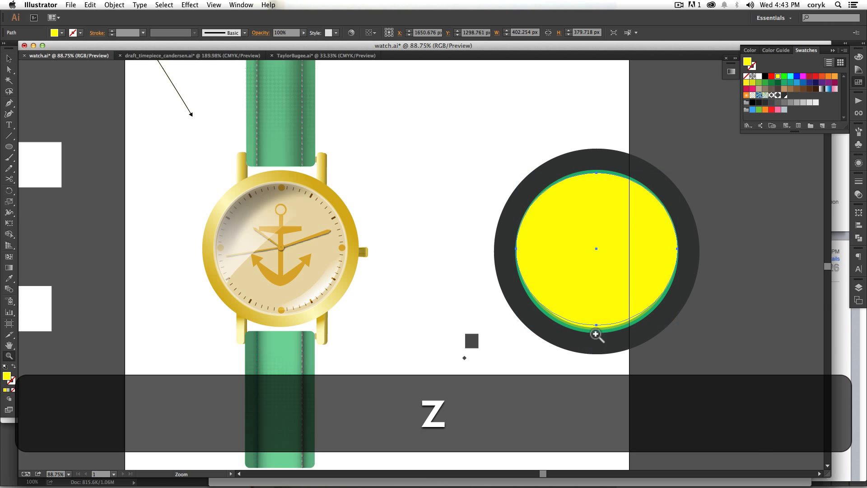
pyautogui.moveTo(596, 333); pyautogui.dragTo(616, 306)
pyautogui.press('v')
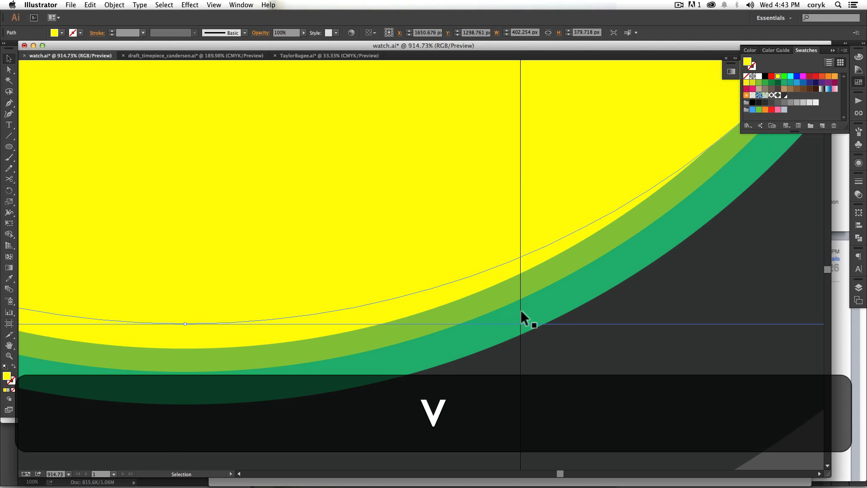
pyautogui.keyDown('shift'); pyautogui.click(441, 298); pyautogui.keyUp('shift')
pyautogui.press('super+minus')
pyautogui.press('super+minus')
pyautogui.press('super+minus')
pyautogui.press('super+minus')
pyautogui.press('super+minus')
pyautogui.press('super+minus')
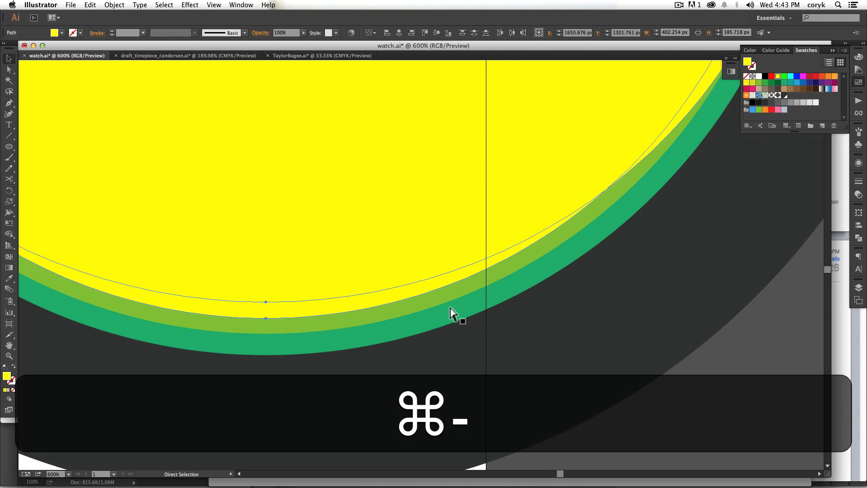
pyautogui.press('super+space')
pyautogui.moveTo(443, 199); pyautogui.dragTo(544, 315)
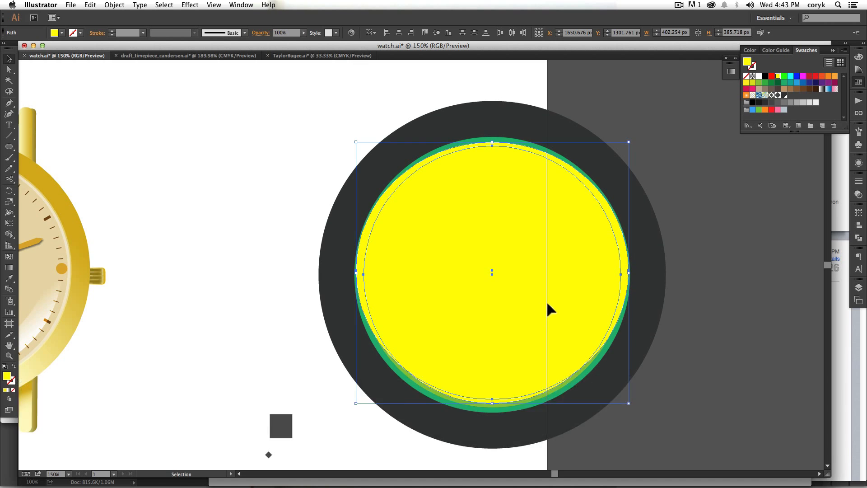
pyautogui.hotkey('shift', 'm')
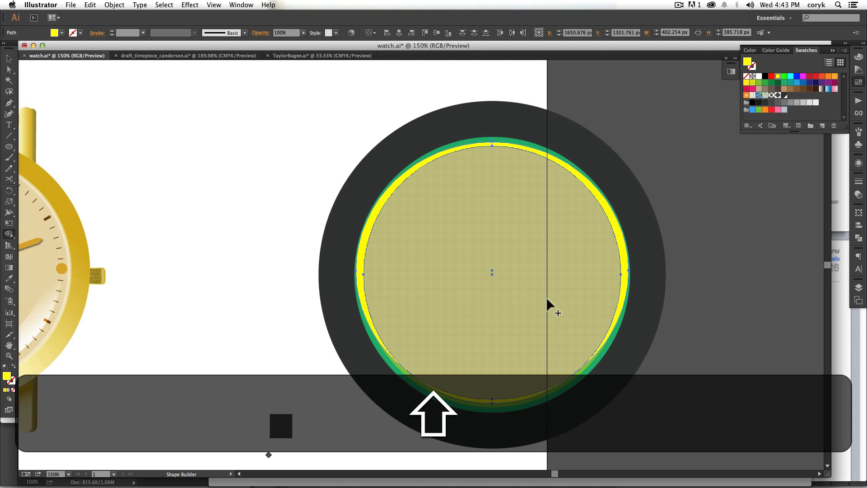
pyautogui.moveTo(537, 146)
pyautogui.mouseDown()
pyautogui.moveTo(527, 199)
pyautogui.moveTo(516, 196)
pyautogui.mouseUp()
pyautogui.press('v')
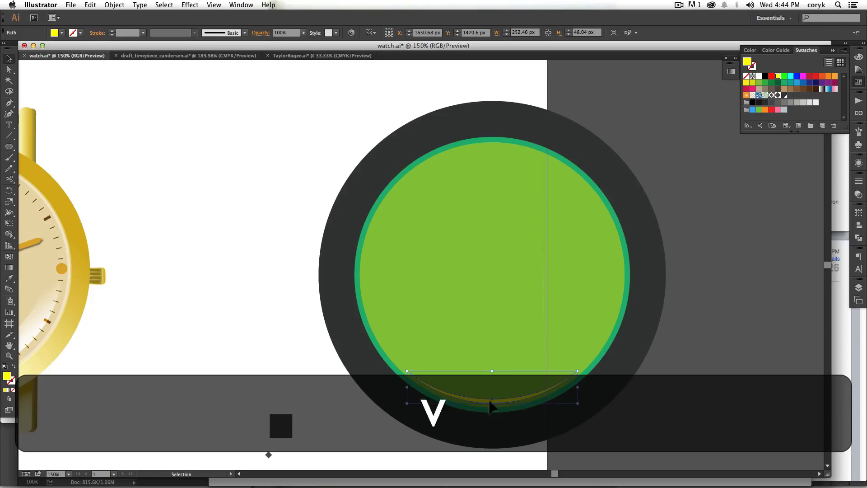
# Step: Fill the green circle with medium gray and the light green circle inside it with dark gray
pyautogui.click(588, 368)
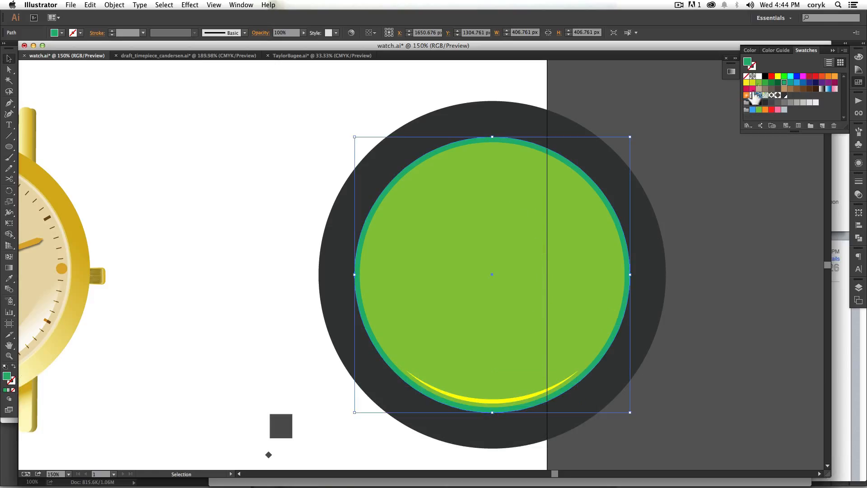
pyautogui.click(790, 102)
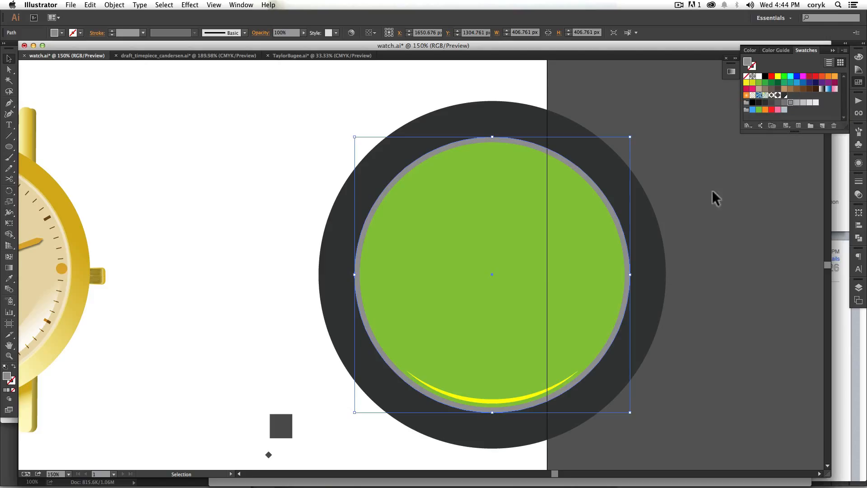
pyautogui.click(590, 353)
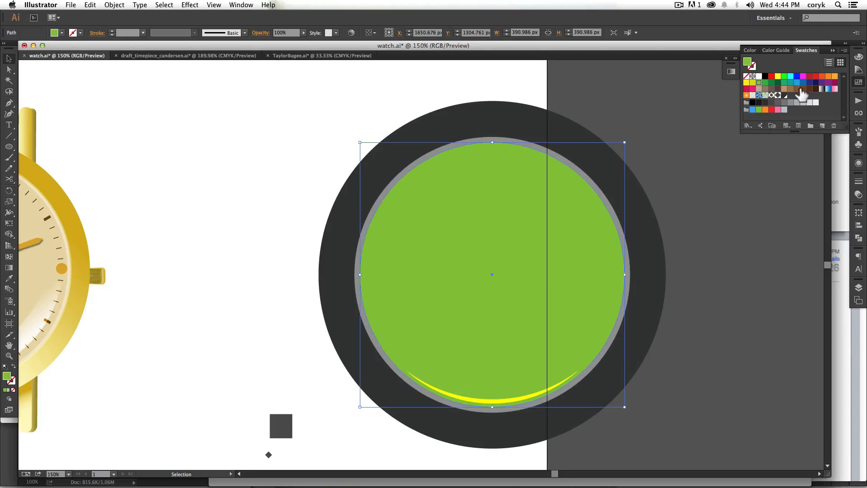
pyautogui.click(777, 103)
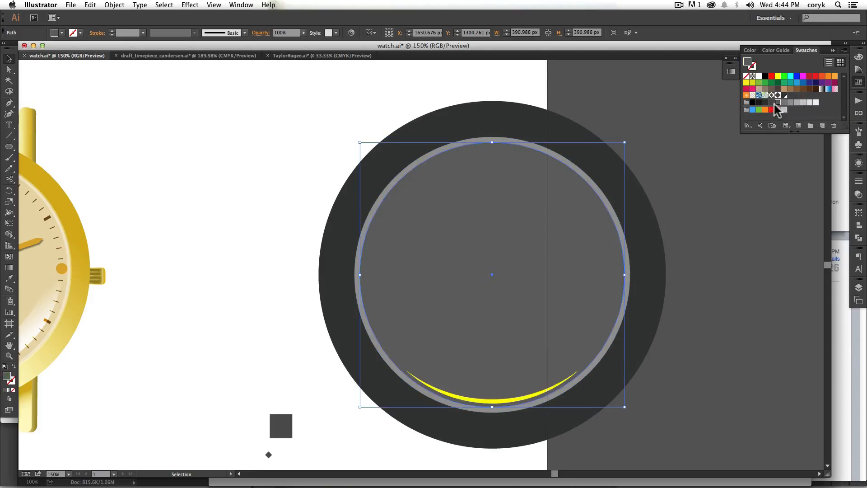
# Step: Fill the thin yellow crescent with a very light gray and deselect it
pyautogui.click(562, 386)
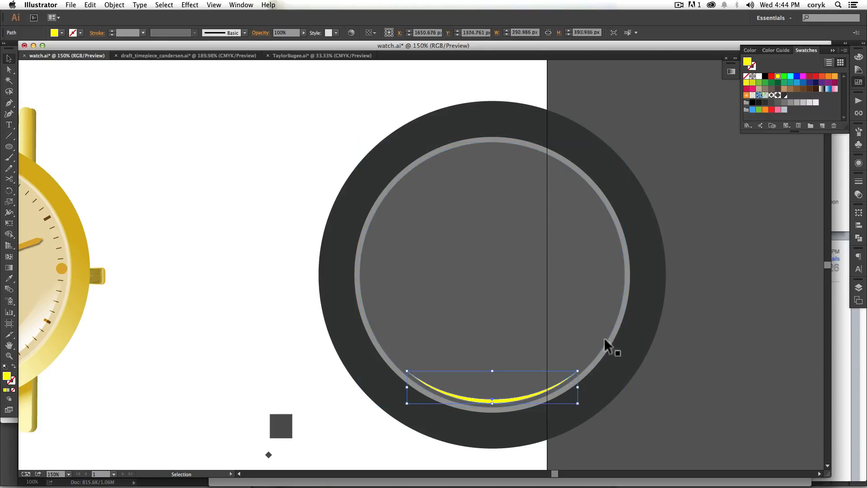
pyautogui.click(809, 103)
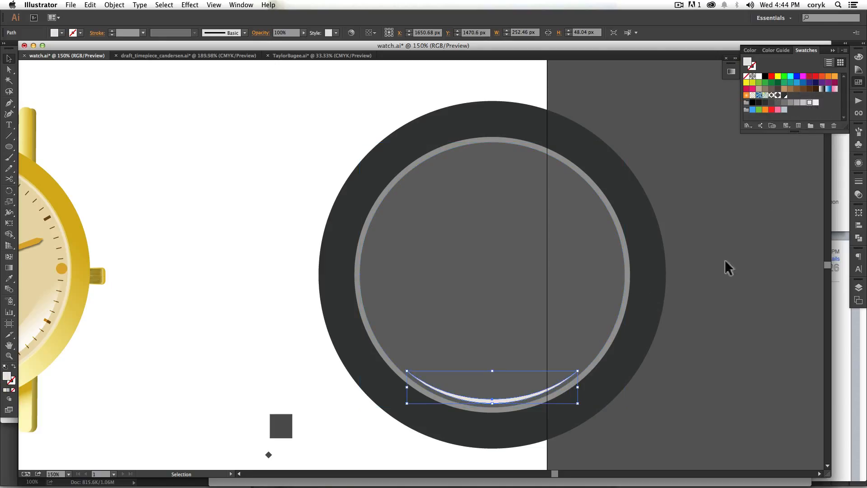
pyautogui.click(718, 322)
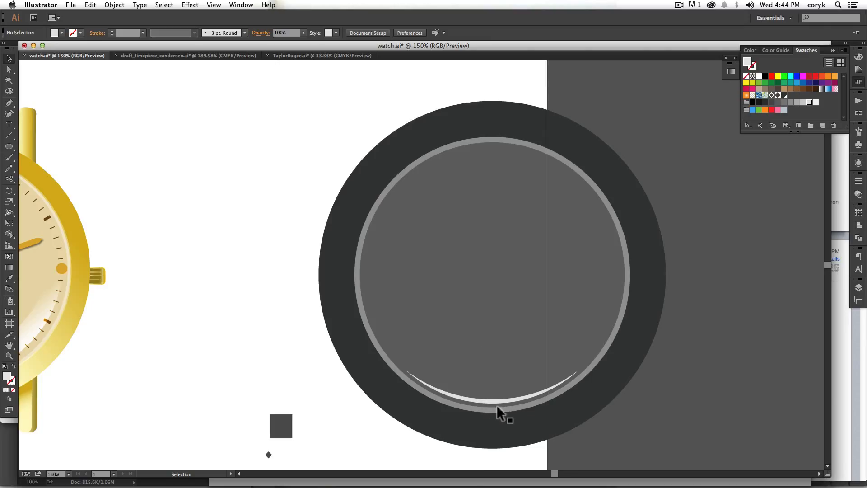
# Step: Duplicate the medium gray circle in place, move the copy up about 60 px, and widen it from its center to about 457 px
pyautogui.click(422, 159)
pyautogui.click(430, 198)
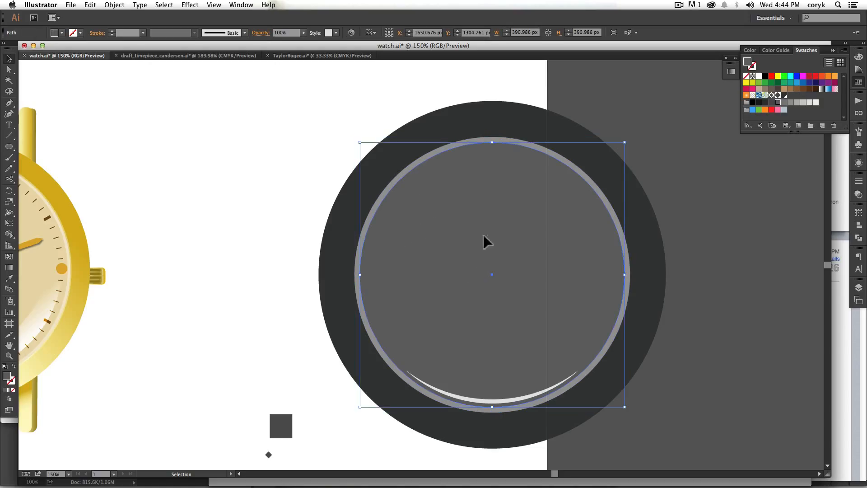
pyautogui.click(384, 188)
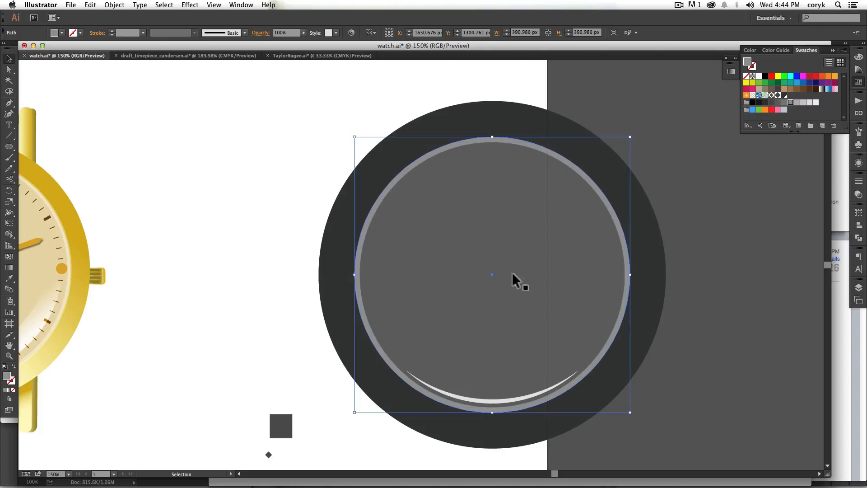
pyautogui.press('super+c')
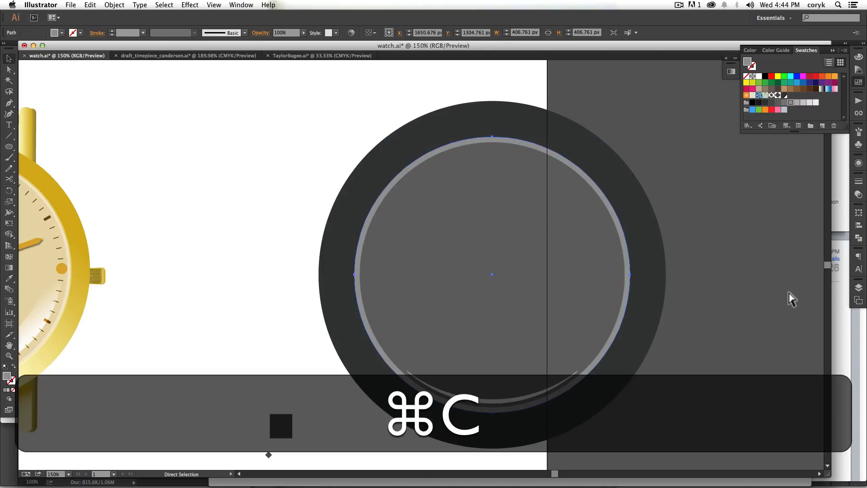
pyautogui.press('super+f')
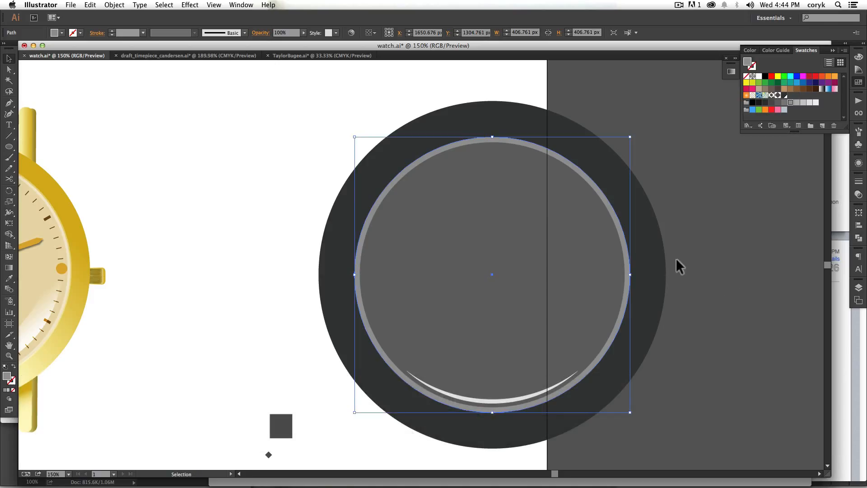
pyautogui.press('super+c')
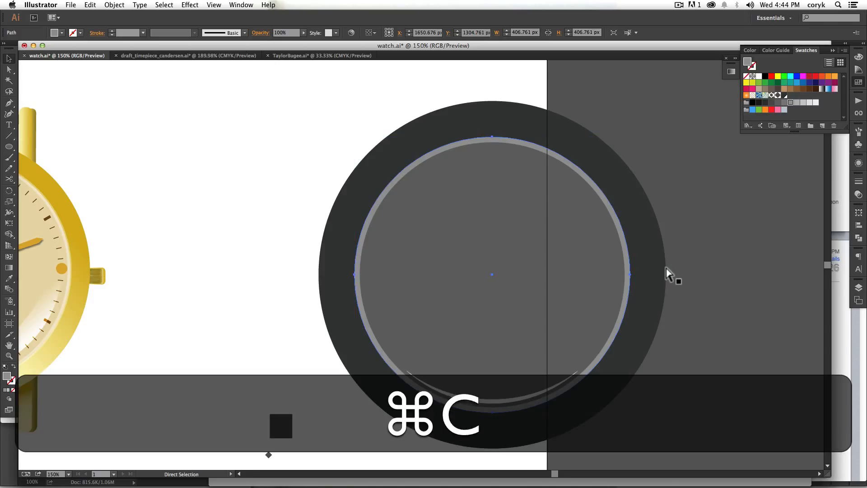
pyautogui.press('super+f')
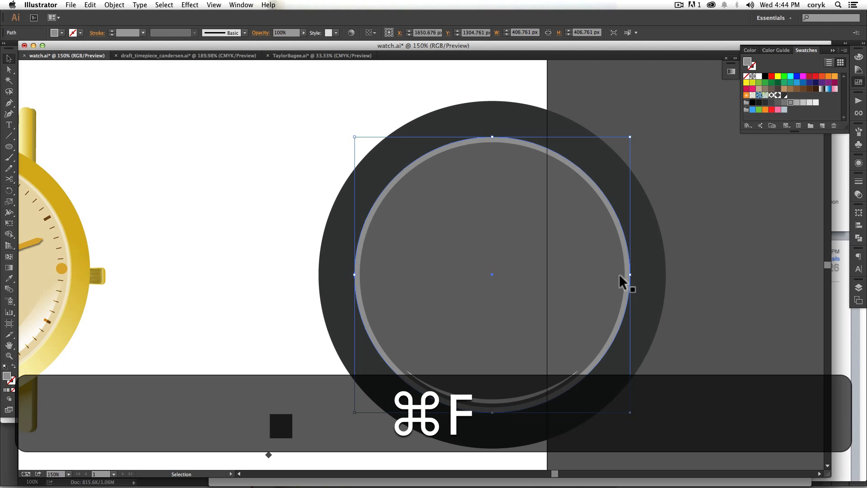
pyautogui.press('shift+super+z')
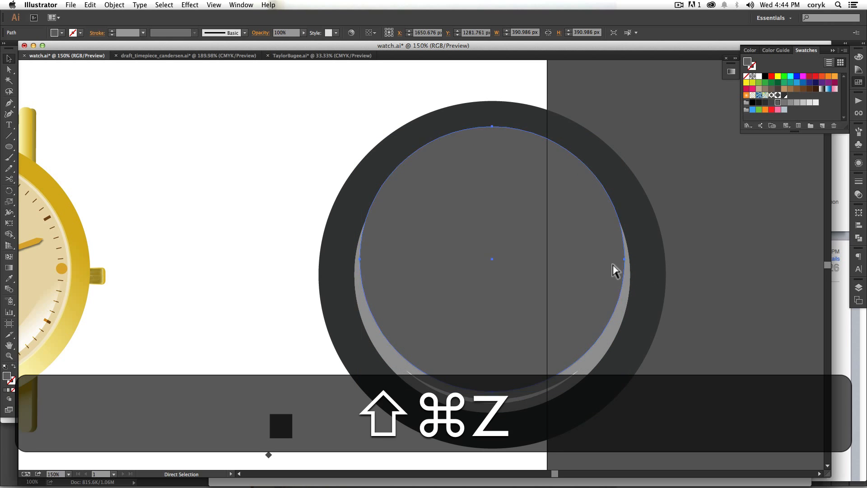
pyautogui.press('super+z')
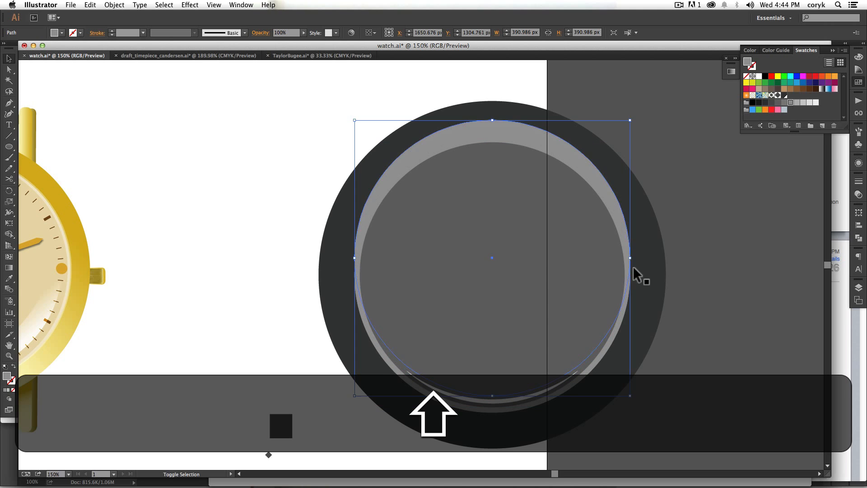
pyautogui.moveTo(631, 258)
pyautogui.mouseDown()
pyautogui.moveTo(649, 261)
pyautogui.moveTo(636, 265)
pyautogui.moveTo(645, 261)
pyautogui.moveTo(639, 244)
pyautogui.mouseUp()
pyautogui.press('shift')
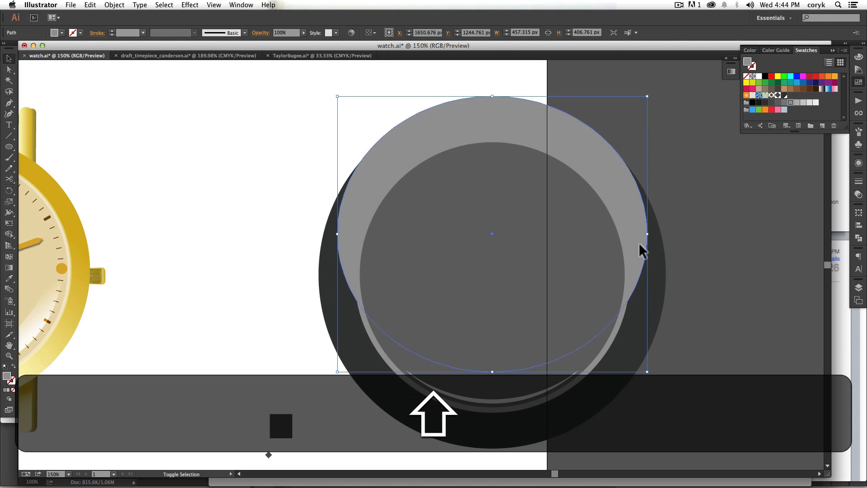
# Step: Subtract the widened gray ellipse from the gray circle copy with Shape Builder, leaving a broad crescent on the lower part
pyautogui.keyDown('shift'); pyautogui.click(598, 357); pyautogui.keyUp('shift')
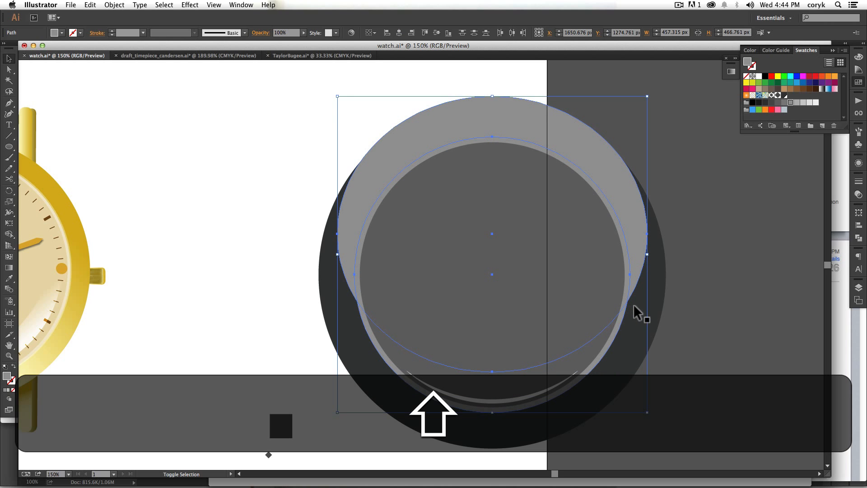
pyautogui.hotkey('shift', 'm')
pyautogui.press('alt')
pyautogui.moveTo(689, 188)
pyautogui.mouseDown()
pyautogui.moveTo(635, 211)
pyautogui.moveTo(570, 256)
pyautogui.mouseUp()
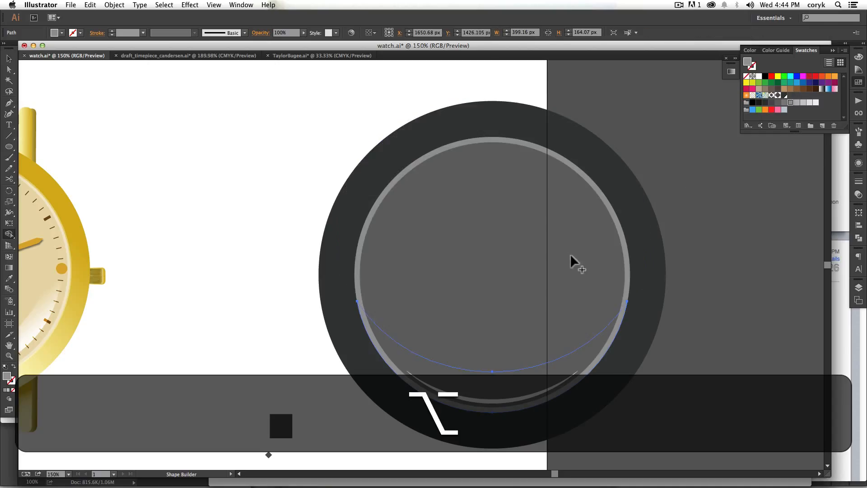
pyautogui.press('v')
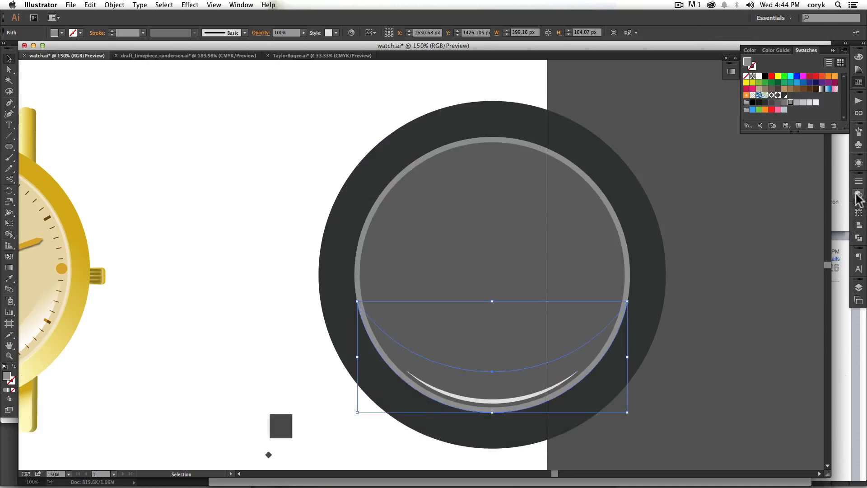
# Step: Fill the broad crescent with black and stack it above the dial circles but behind the thin light crescent
pyautogui.click(753, 102)
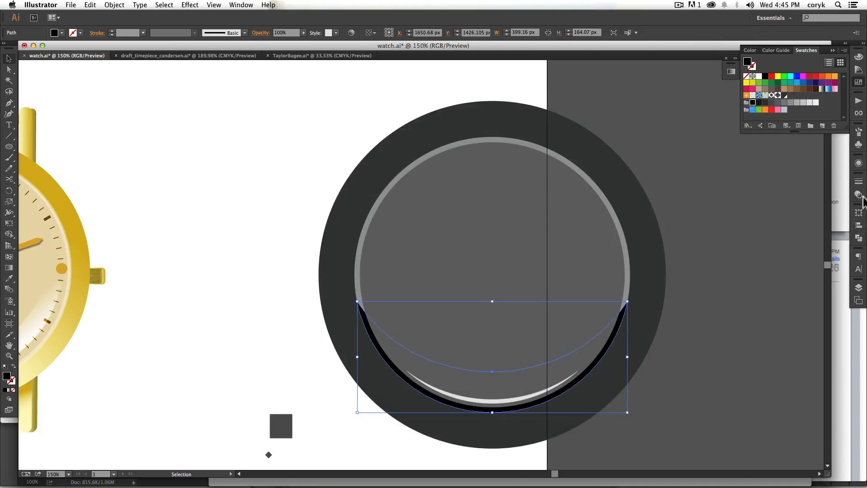
pyautogui.press('shift+super+bracketright')
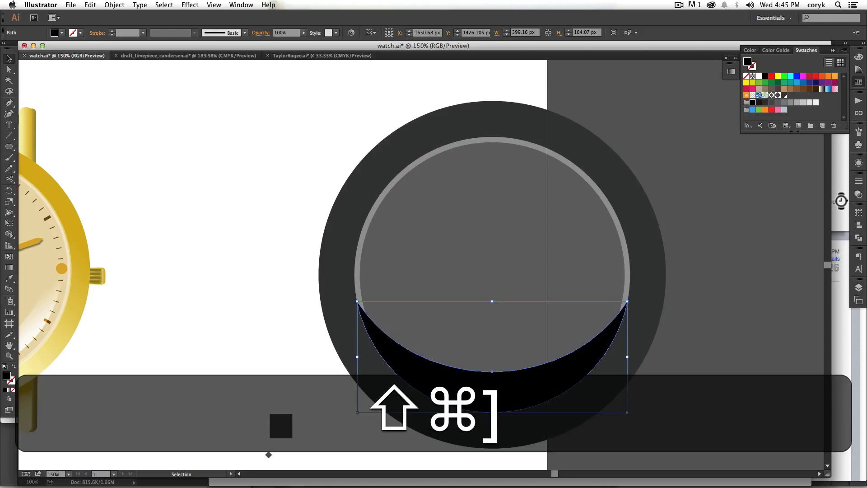
pyautogui.press('shift+super+bracketleft')
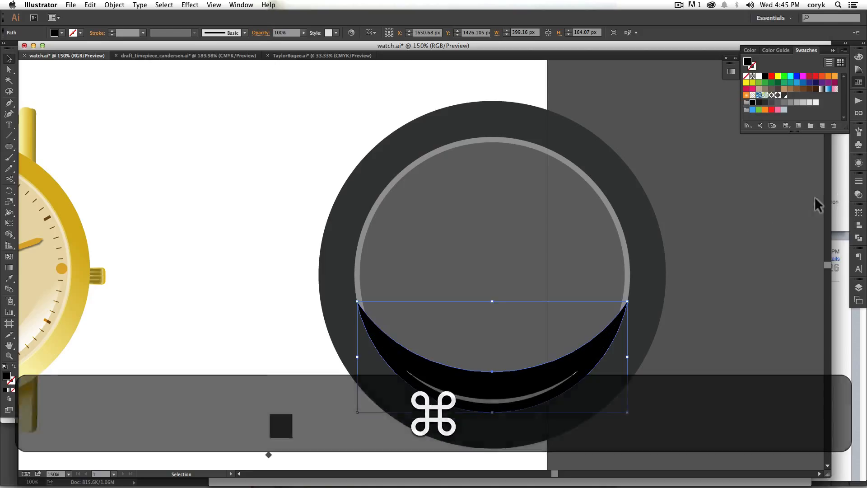
# Step: Set the black crescent's opacity to 48% and its blending mode to Multiply
pyautogui.click(860, 194)
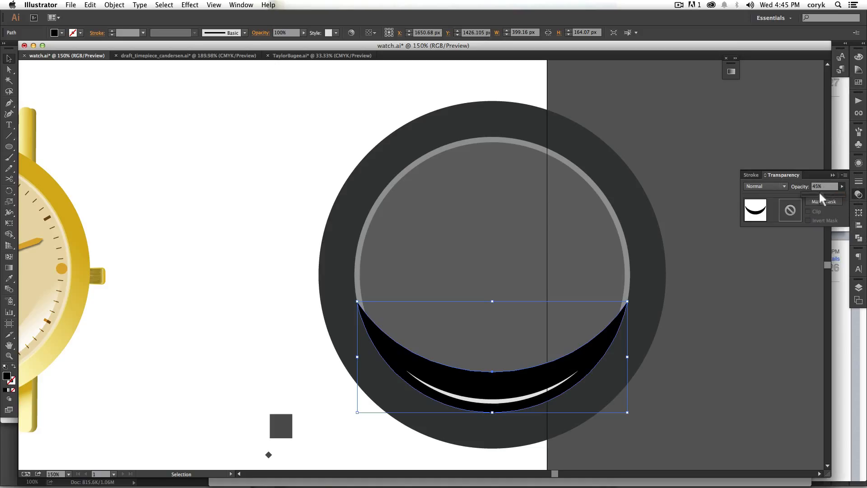
pyautogui.moveTo(819, 191); pyautogui.dragTo(820, 192)
pyautogui.click(778, 186)
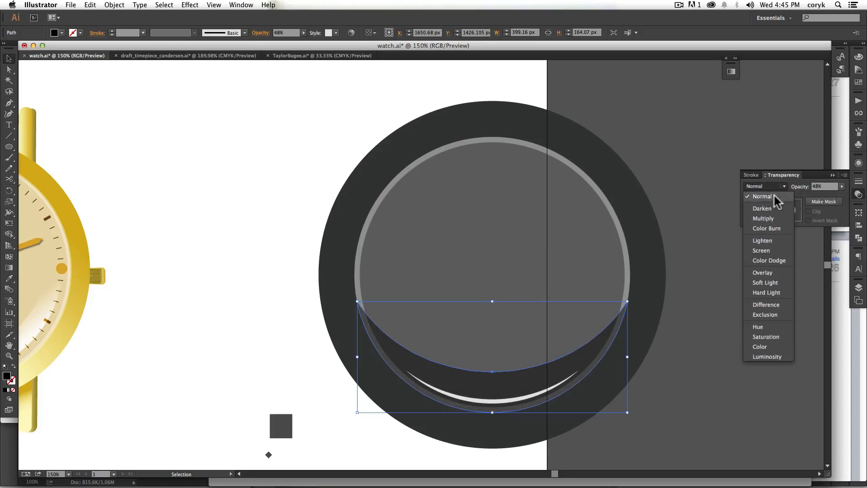
pyautogui.click(774, 196)
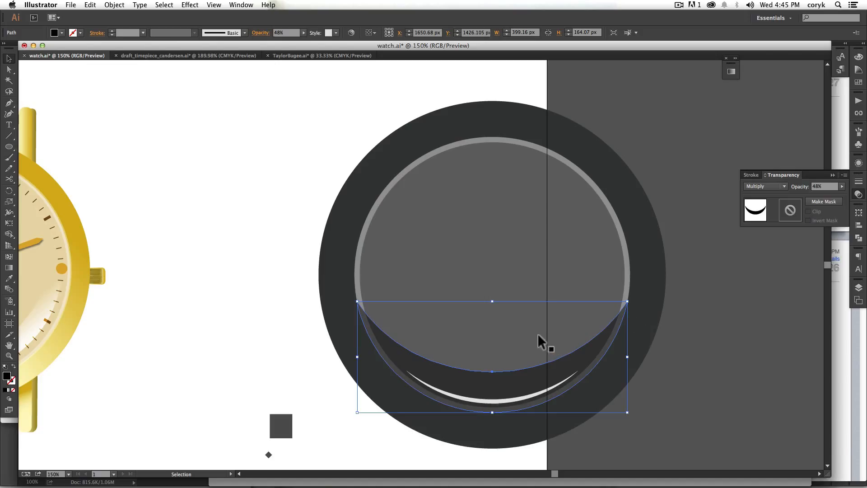
# Step: Apply a linear gradient running upward at 90° across the broad crescent and set its starting color stop to 100% black
pyautogui.press('g')
pyautogui.moveTo(493, 410); pyautogui.dragTo(493, 371)
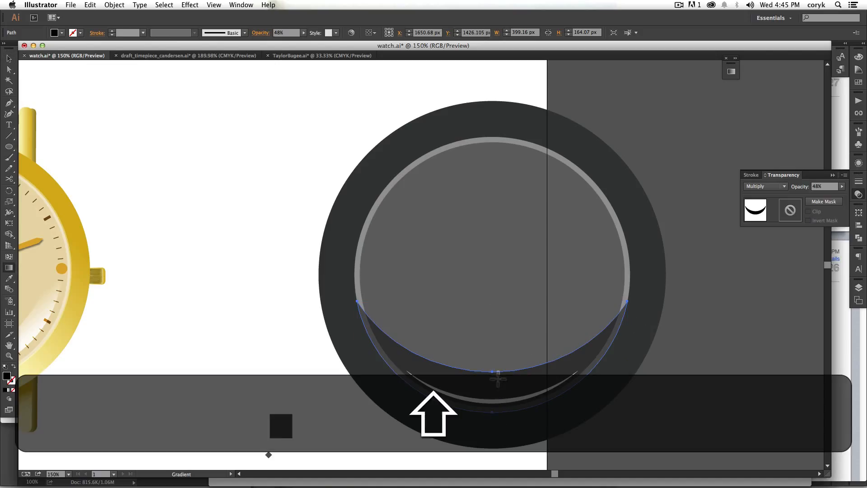
pyautogui.click(8, 389)
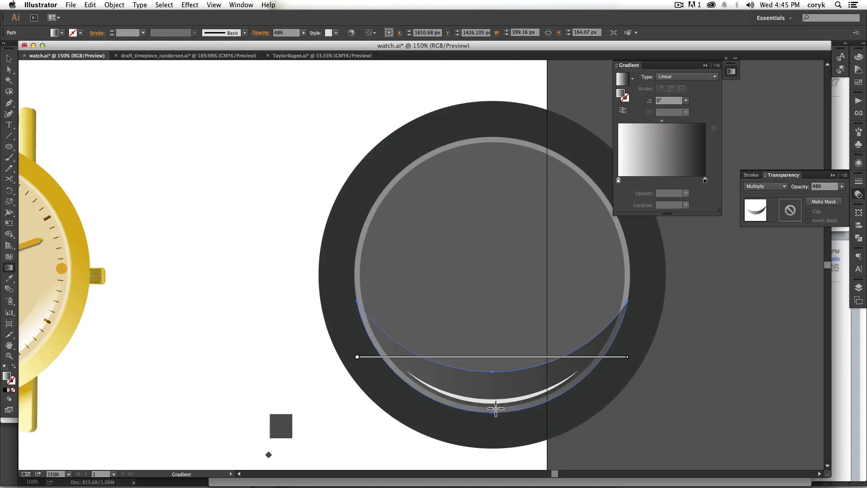
pyautogui.moveTo(493, 409); pyautogui.dragTo(499, 354)
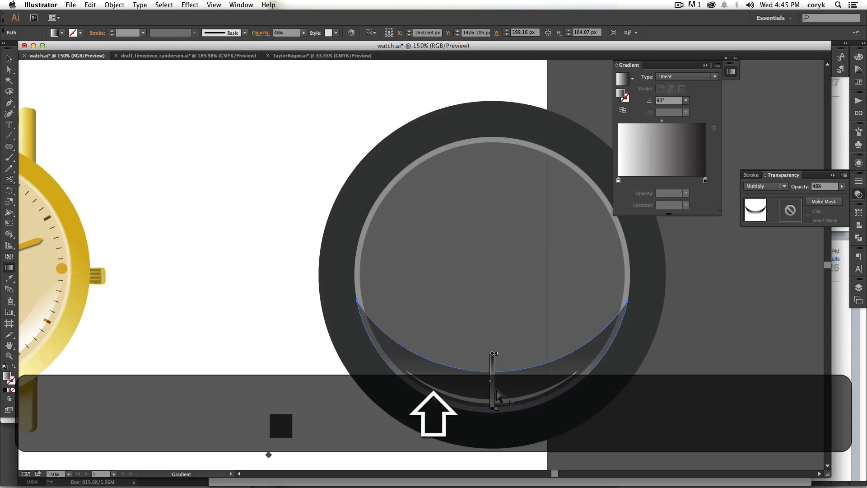
pyautogui.doubleClick(492, 408)
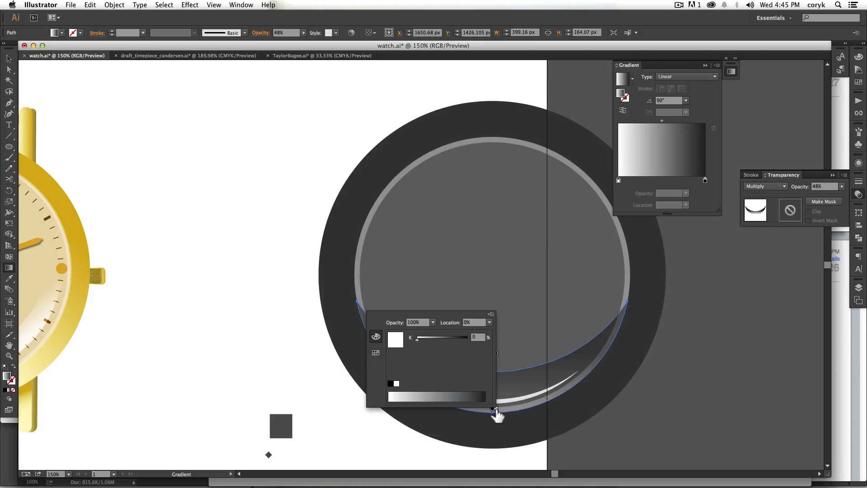
pyautogui.moveTo(431, 338); pyautogui.dragTo(483, 340)
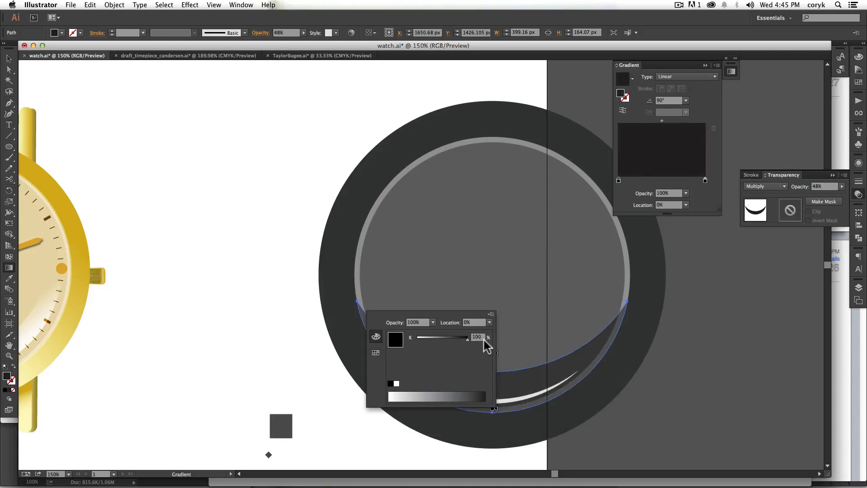
# Step: Set the broad crescent's opacity to 100% and its gradient's ending color stop to 0% opacity
pyautogui.click(517, 331)
pyautogui.moveTo(842, 186); pyautogui.dragTo(863, 189)
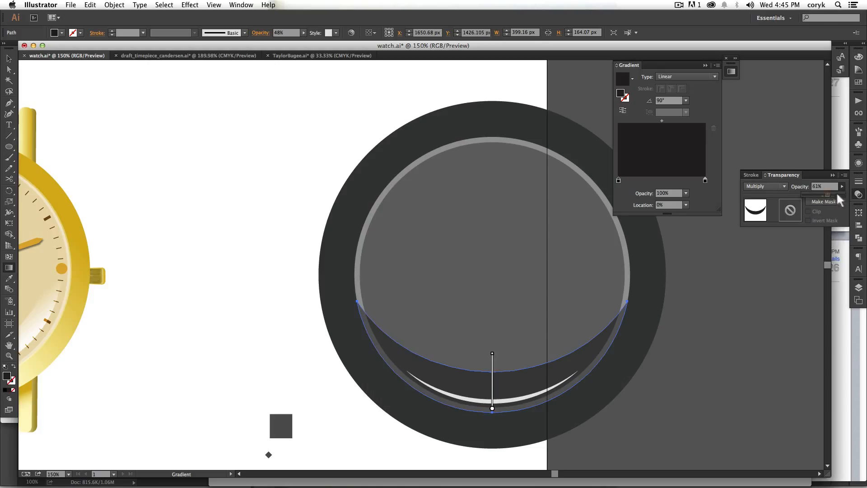
pyautogui.click(496, 354)
pyautogui.doubleClick(494, 354)
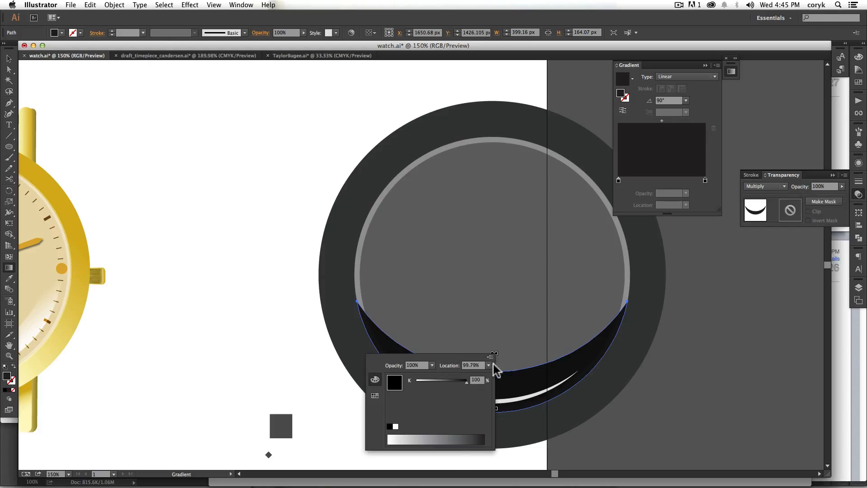
pyautogui.click(432, 365)
pyautogui.click(438, 376)
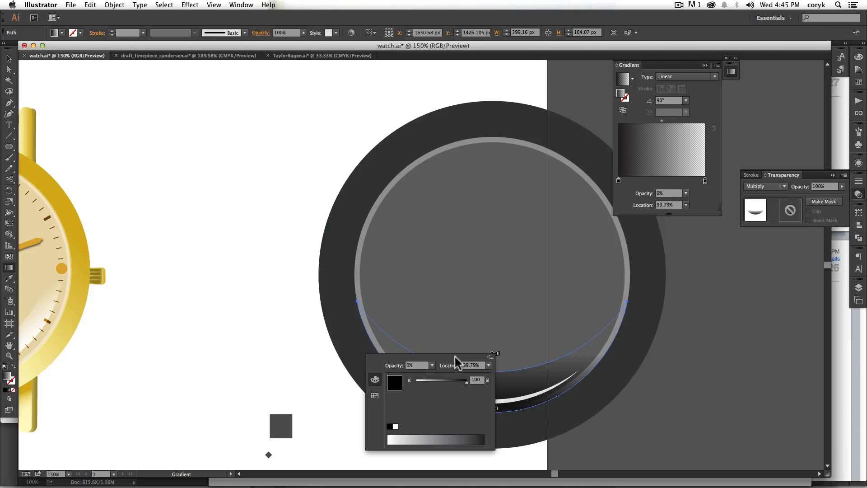
pyautogui.click(490, 357)
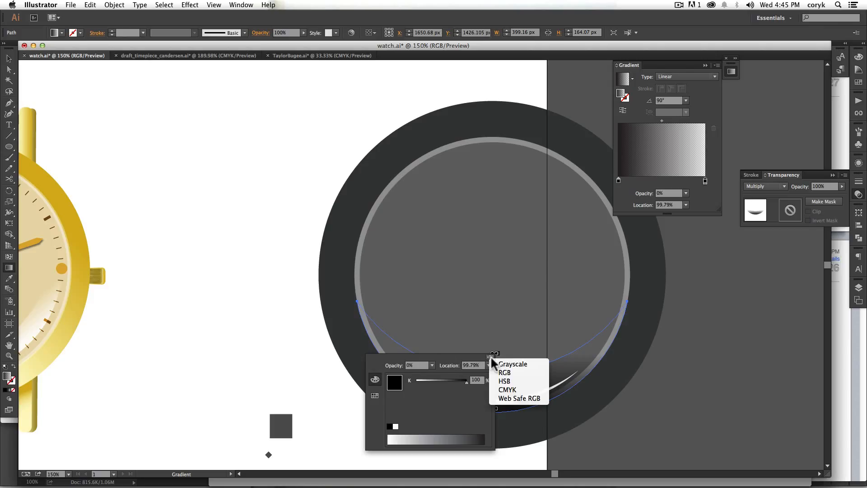
pyautogui.click(516, 352)
pyautogui.click(514, 347)
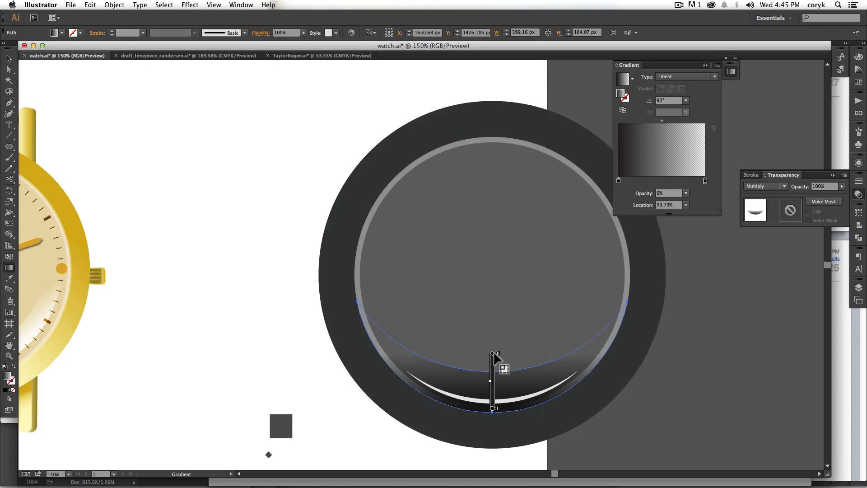
# Step: Slide the broad crescent's ending gradient stop slightly inward and its starting stop farther inward to extend the solid black
pyautogui.moveTo(496, 353); pyautogui.dragTo(496, 356)
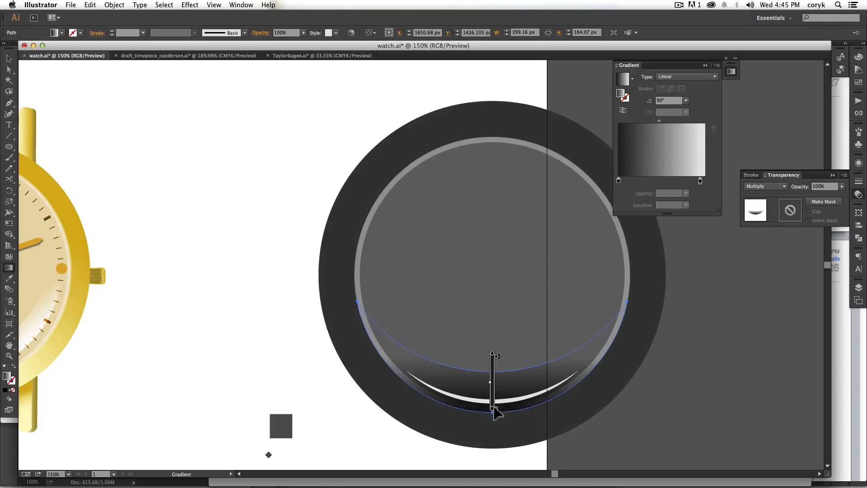
pyautogui.moveTo(497, 410); pyautogui.dragTo(497, 399)
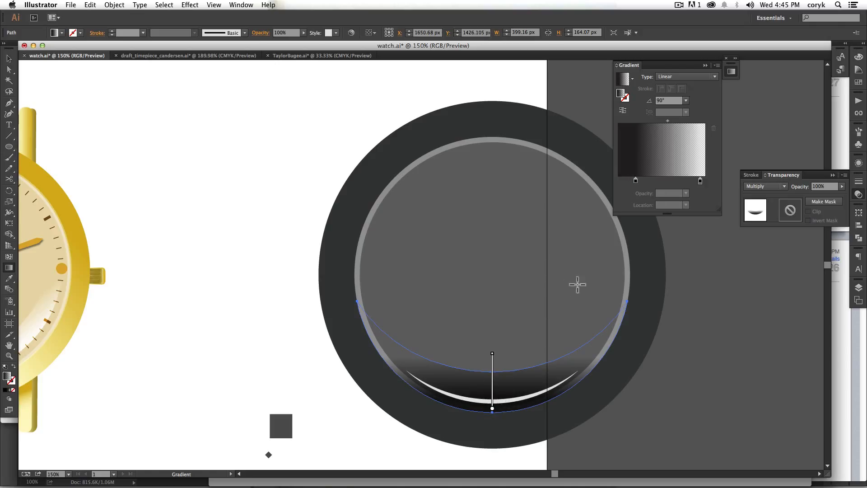
pyautogui.press('v')
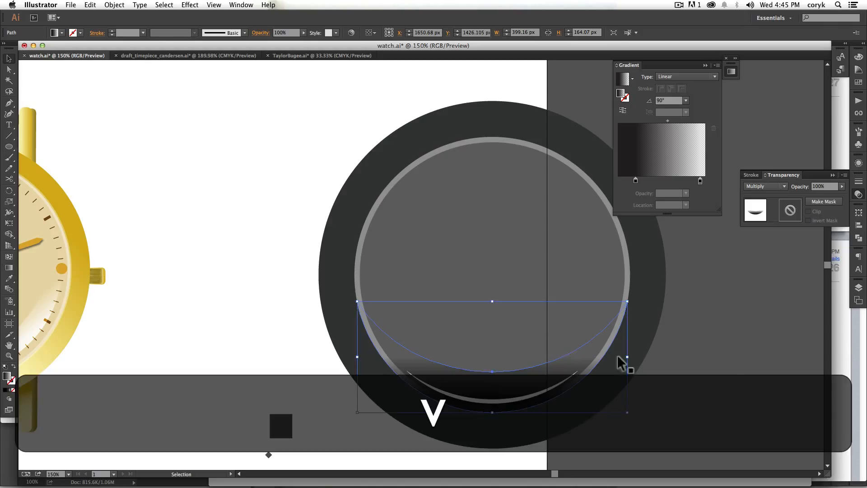
pyautogui.click(729, 367)
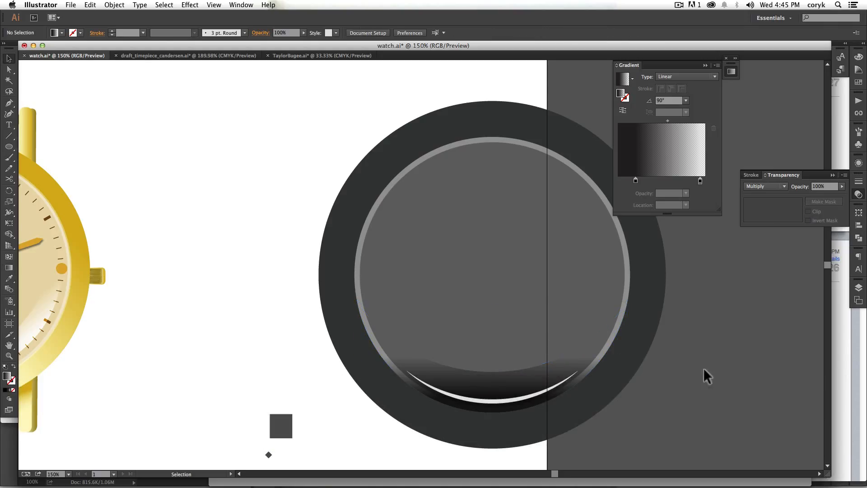
# Step: Apply a Gaussian Blur to soften the broad crescent and shift it about 7 px downward
pyautogui.click(556, 374)
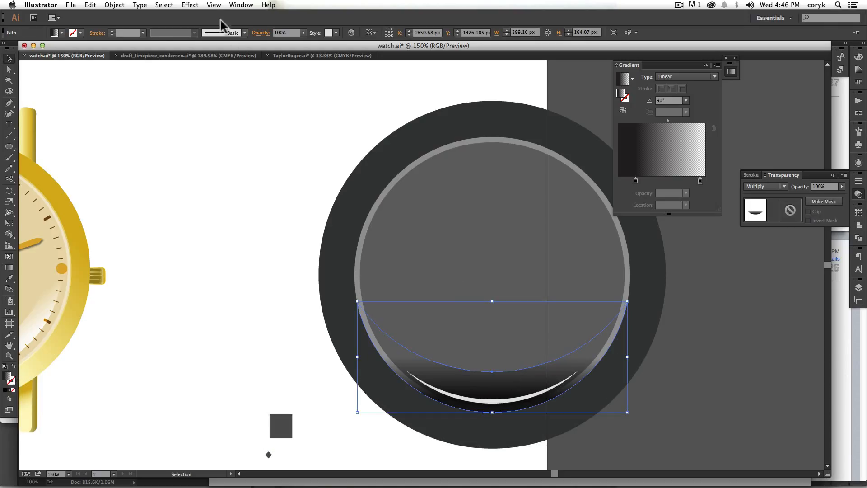
pyautogui.click(190, 5)
pyautogui.moveTo(226, 177)
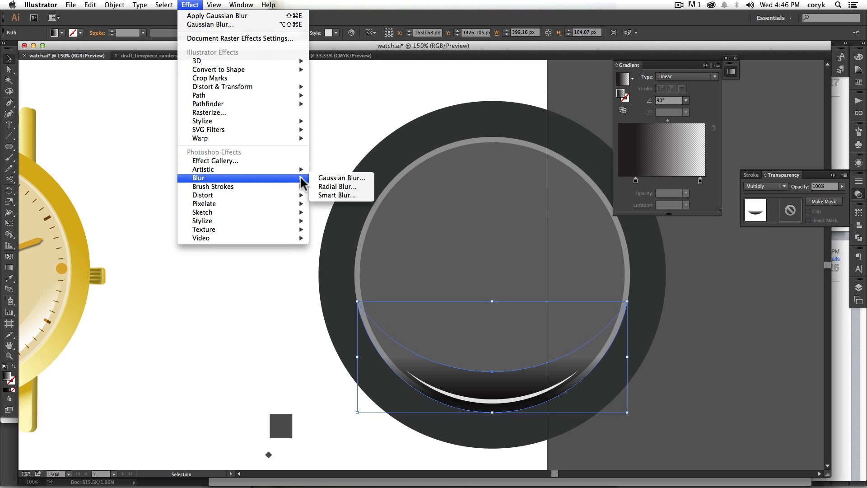
pyautogui.click(341, 178)
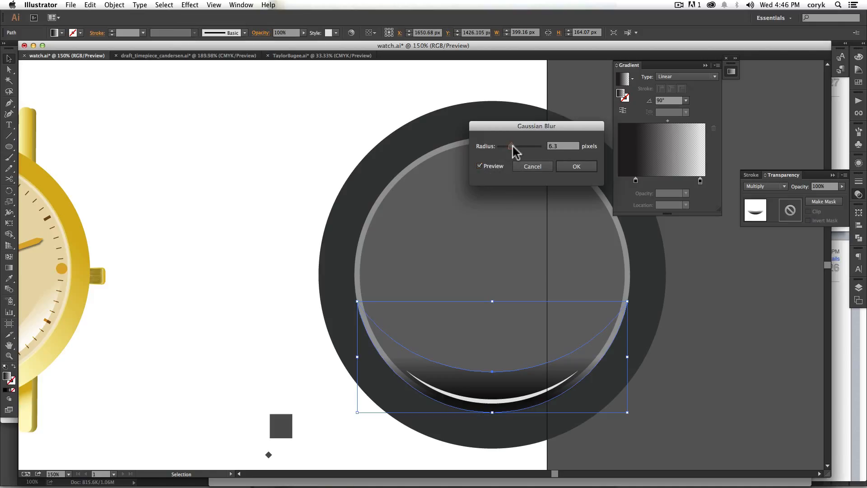
pyautogui.moveTo(513, 147); pyautogui.dragTo(521, 147)
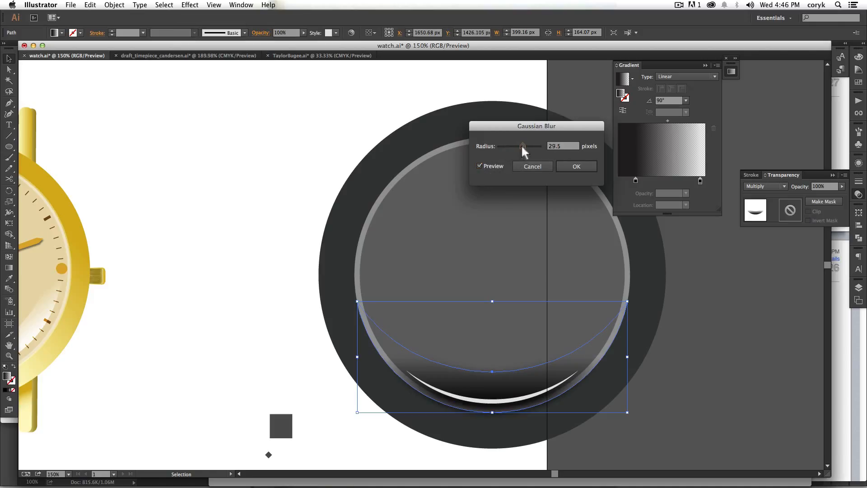
pyautogui.moveTo(519, 145); pyautogui.dragTo(518, 146)
pyautogui.click(570, 166)
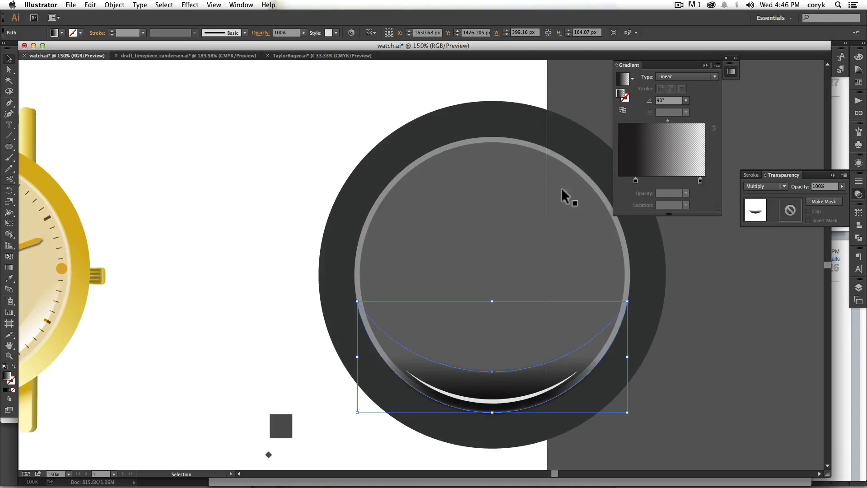
pyautogui.moveTo(584, 354); pyautogui.dragTo(584, 359)
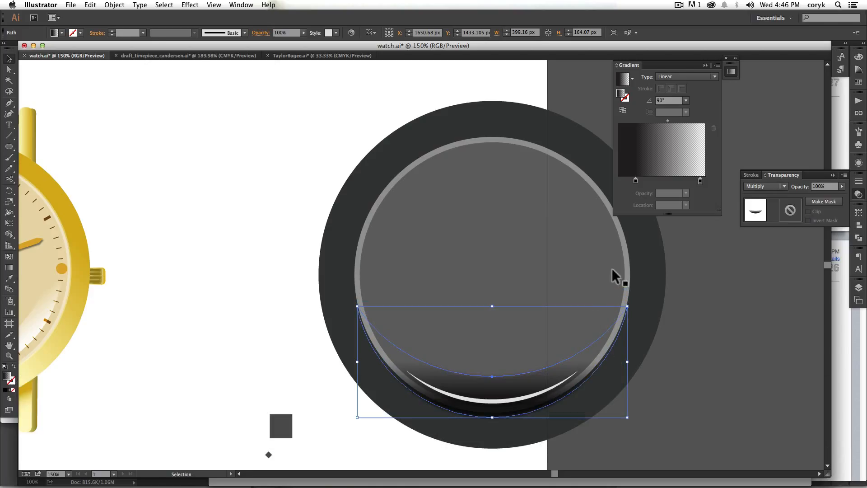
# Step: Copy the light gray circle in place, bring the copy to the front and use it as a clipping mask for the blurred crescent
pyautogui.click(620, 240)
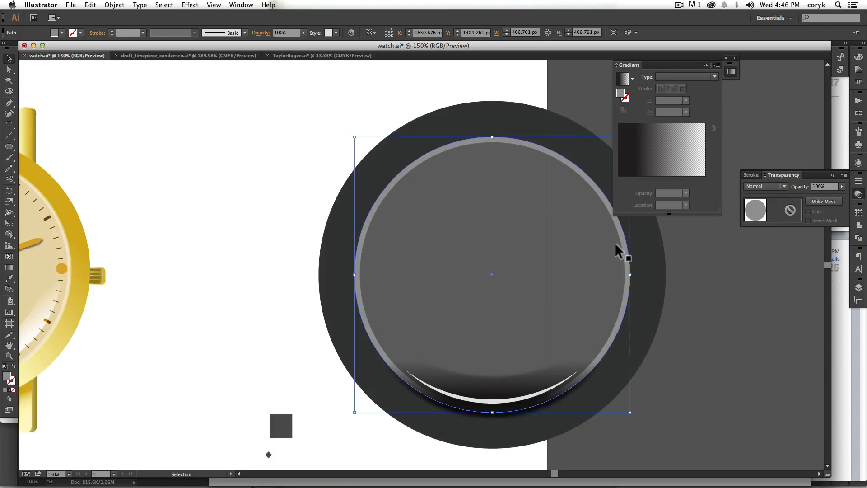
pyautogui.press('super+c')
pyautogui.press('super+f')
pyautogui.press('super+shift+f')
pyautogui.press('super+shift+bracketright')
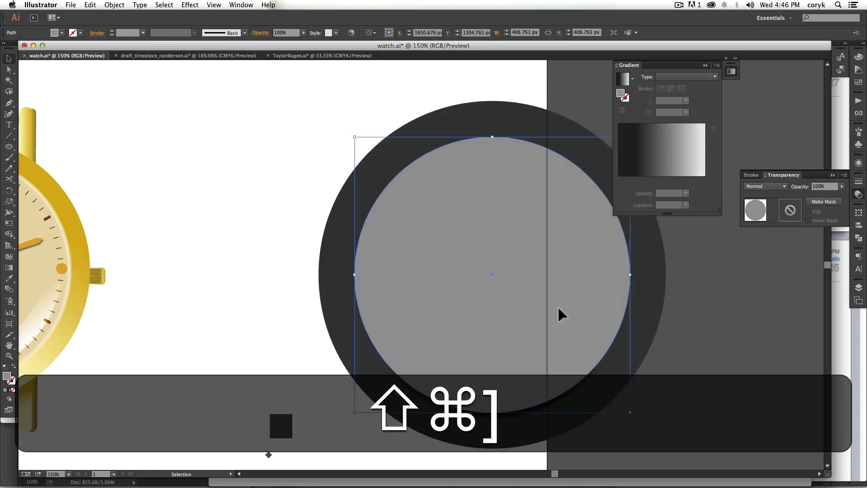
pyautogui.keyDown('shift'); pyautogui.click(538, 407); pyautogui.keyUp('shift')
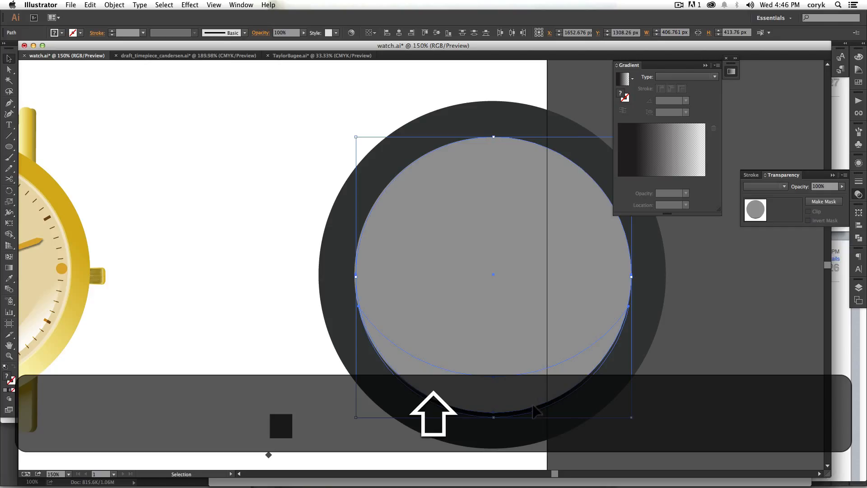
pyautogui.press('super+z')
pyautogui.press('super+z')
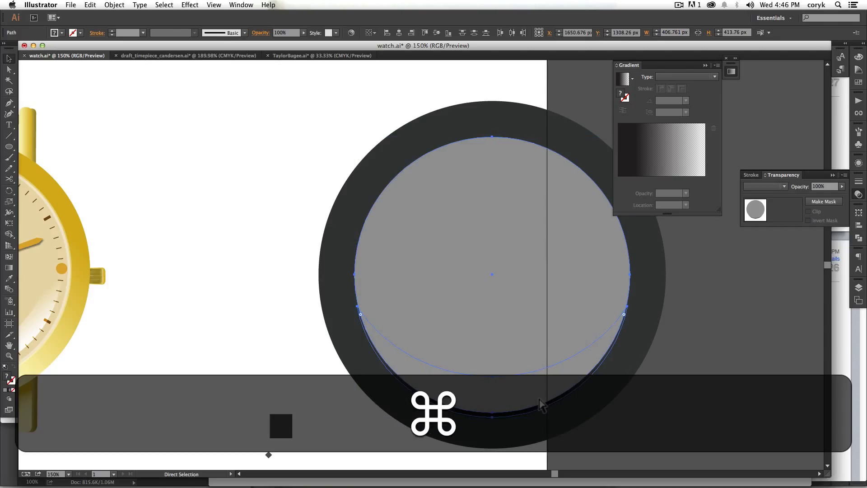
pyautogui.press('super+7')
pyautogui.click(679, 372)
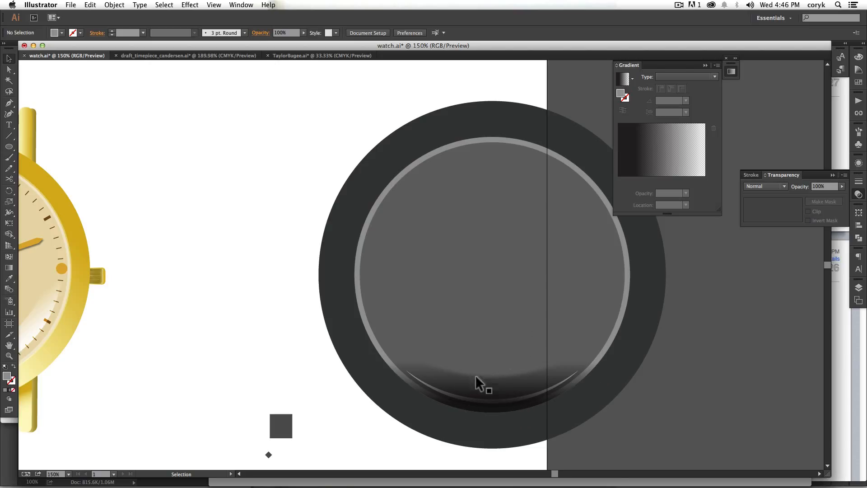
# Step: Scale the clipped shadow group from its center to about 400 px wide and send it behind the thin light crescent
pyautogui.click(511, 388)
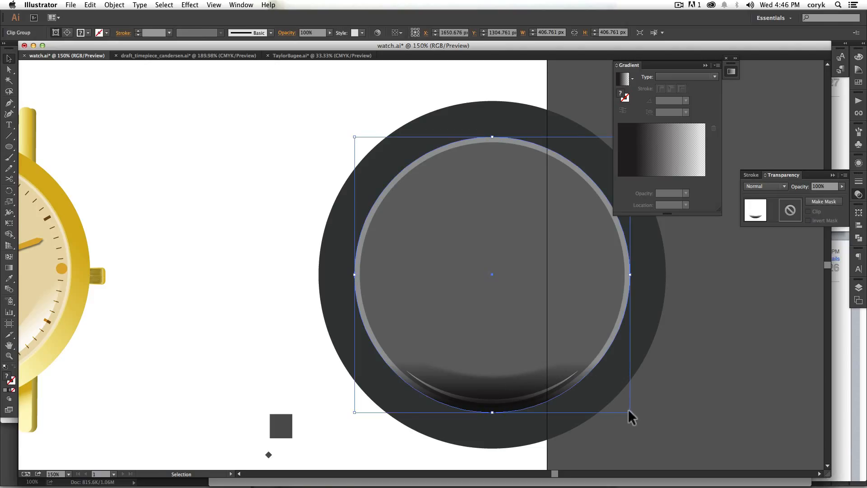
pyautogui.moveTo(630, 412); pyautogui.dragTo(633, 412)
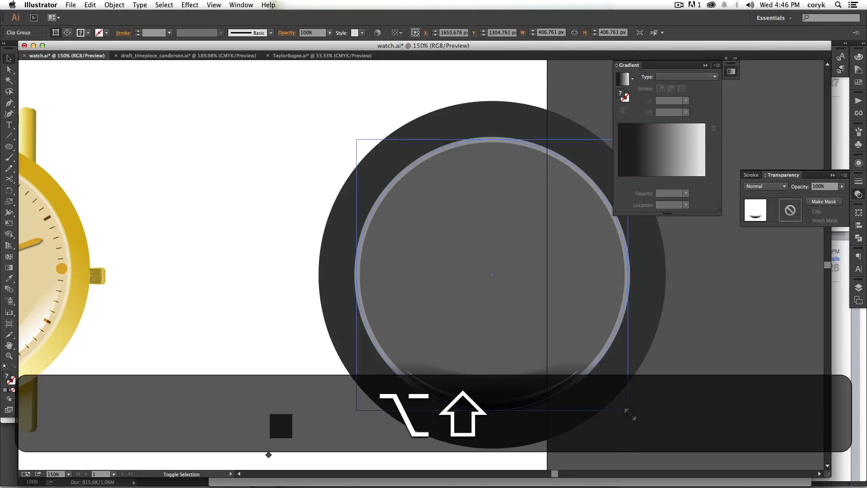
pyautogui.click(679, 401)
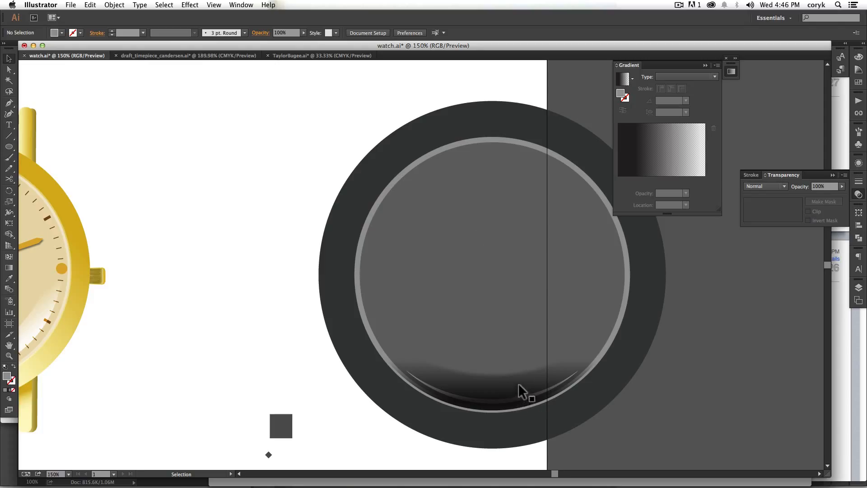
pyautogui.click(560, 381)
pyautogui.press('super')
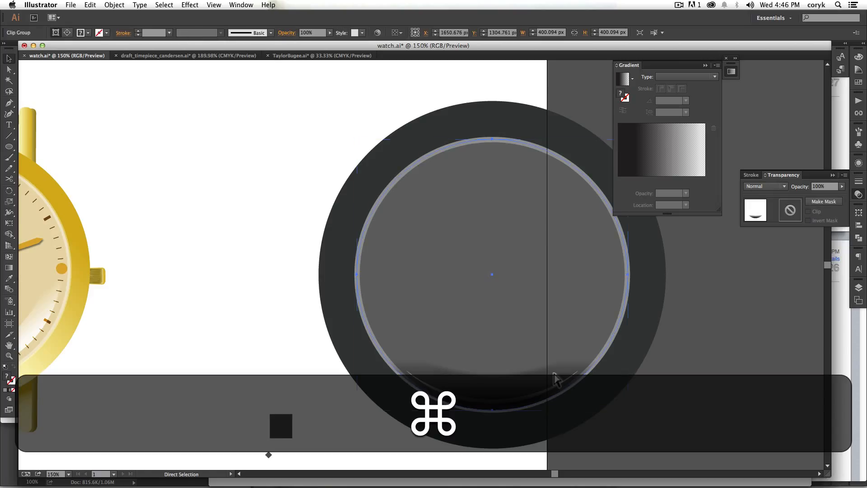
pyautogui.press('super+bracketleft')
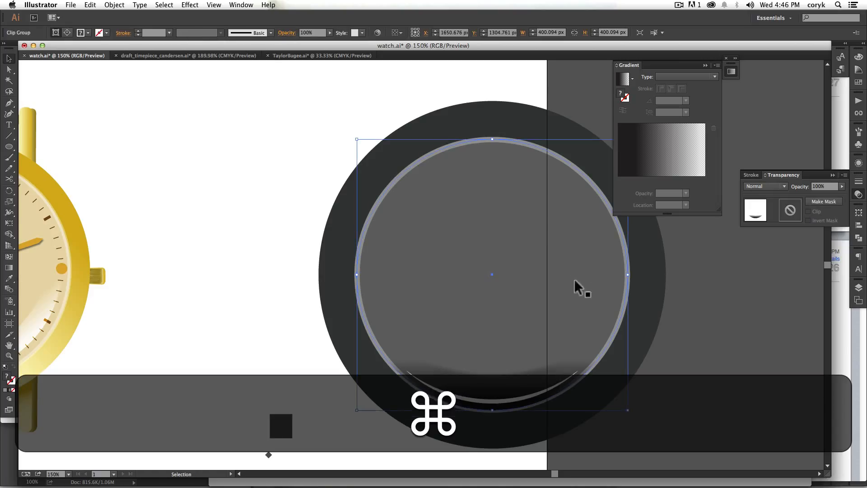
# Step: Enlarge the thin light crescent to about 293 × 56 px and move it up over the shadow
pyautogui.click(539, 398)
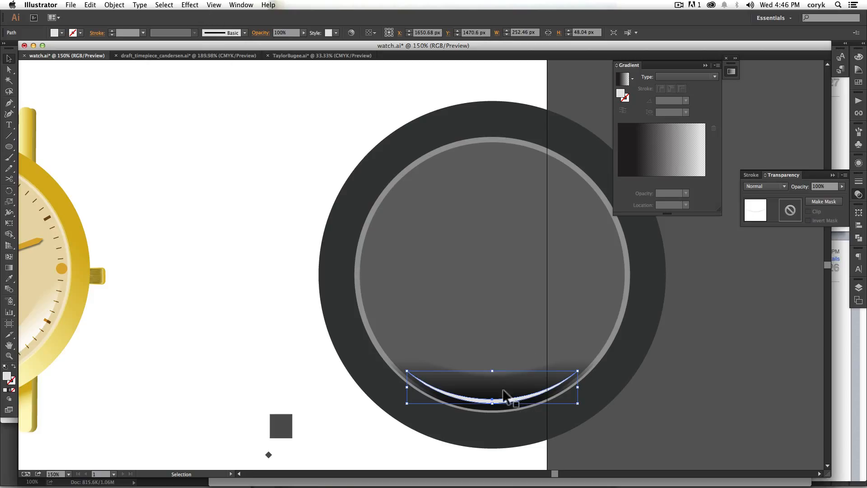
pyautogui.moveTo(578, 371)
pyautogui.mouseDown()
pyautogui.moveTo(590, 351)
pyautogui.moveTo(592, 369)
pyautogui.mouseUp()
pyautogui.moveTo(517, 401); pyautogui.dragTo(520, 388)
# Step: Raise the middle anchor point of the light crescent's upper edge to thicken the shape
pyautogui.press('a')
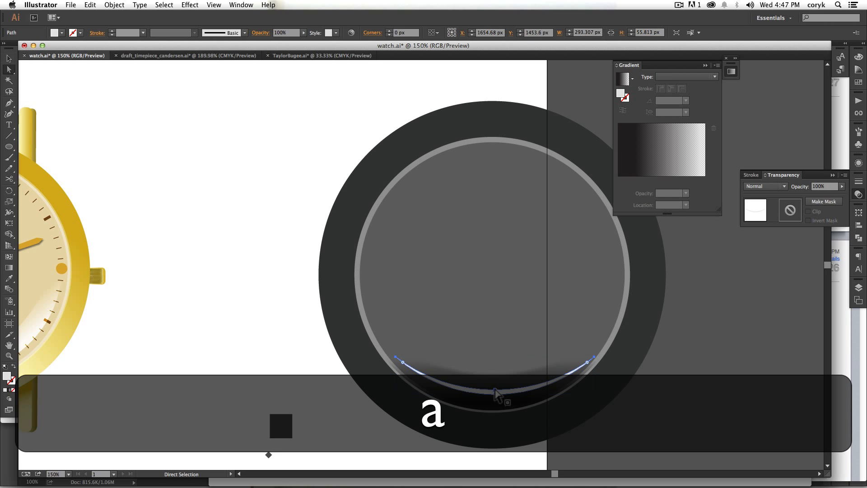
pyautogui.click(498, 376)
pyautogui.press('super+z')
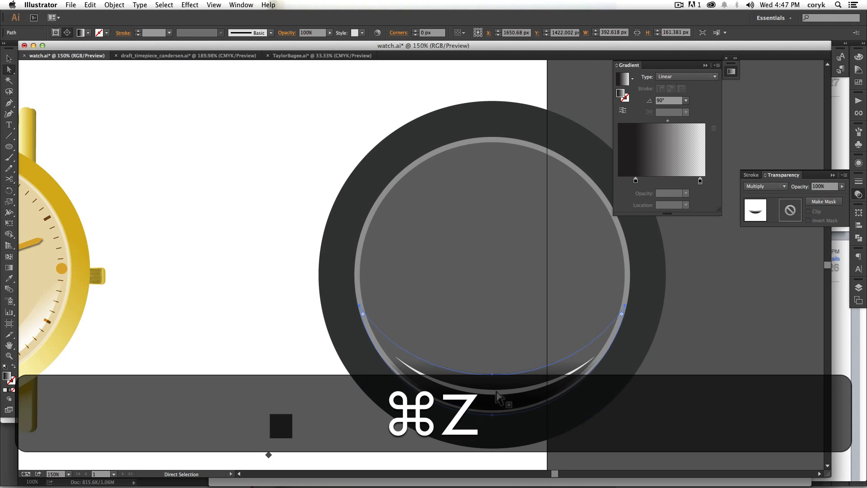
pyautogui.click(496, 391)
pyautogui.moveTo(496, 391); pyautogui.dragTo(496, 382)
# Step: Try reapplying the last Gaussian Blur to the thickened light crescent, and undo it
pyautogui.click(190, 5)
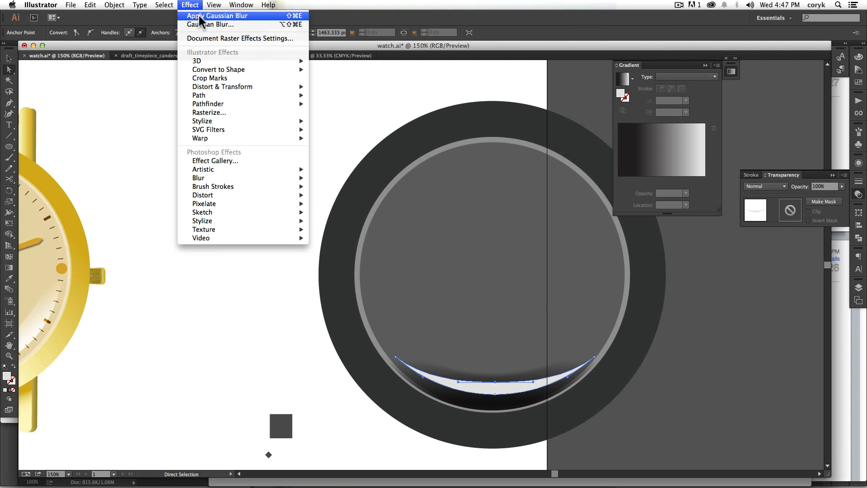
pyautogui.click(201, 11)
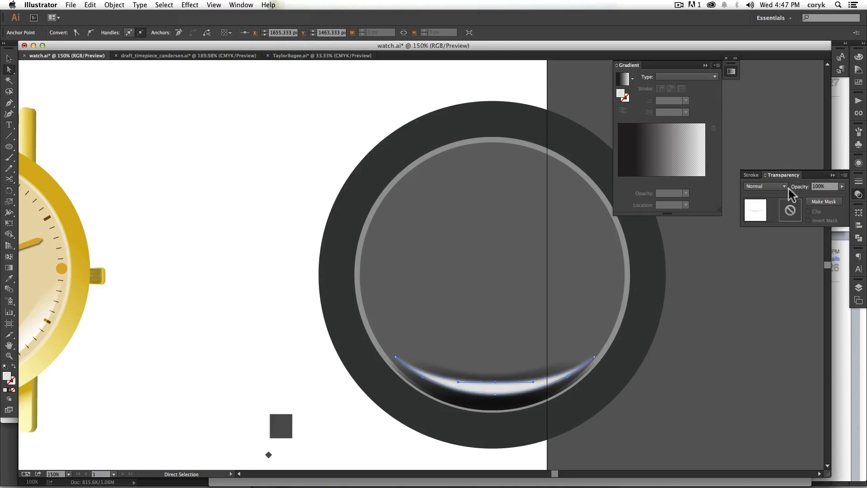
pyautogui.press('super+z')
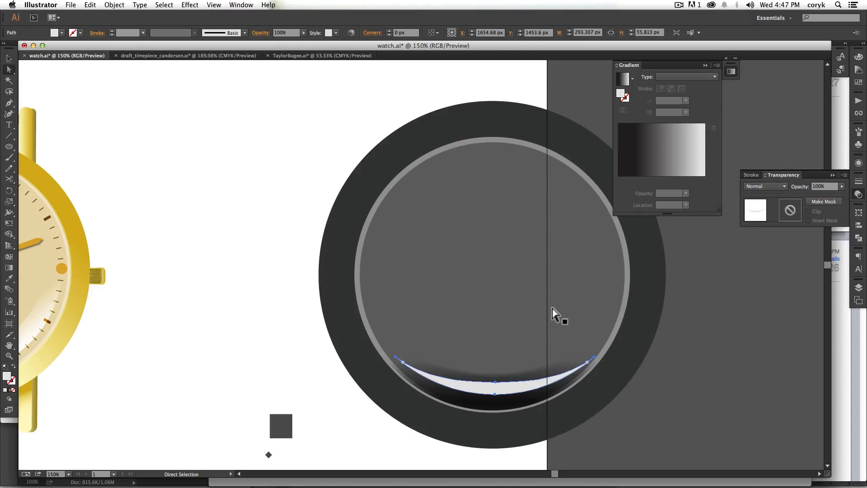
# Step: Fill the light crescent with the last-used linear black-to-transparent gradient and nudge it 3 px down
pyautogui.click(8, 389)
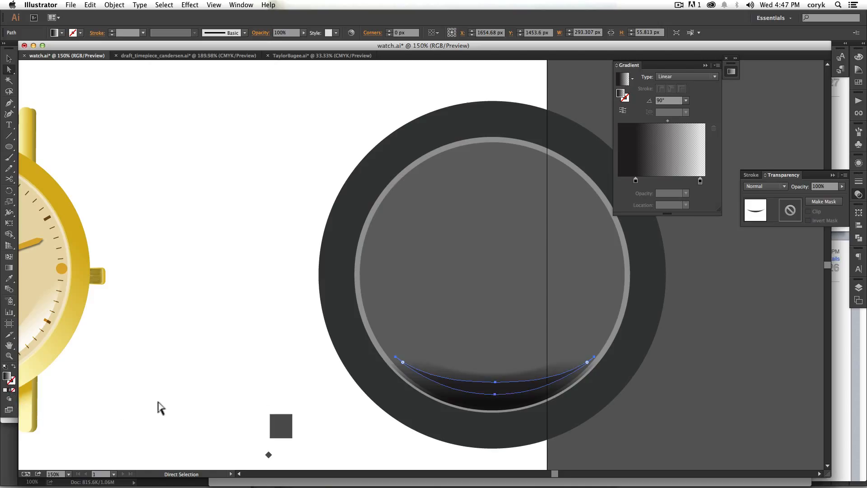
pyautogui.press('Down')
pyautogui.press('Down')
pyautogui.press('Down')
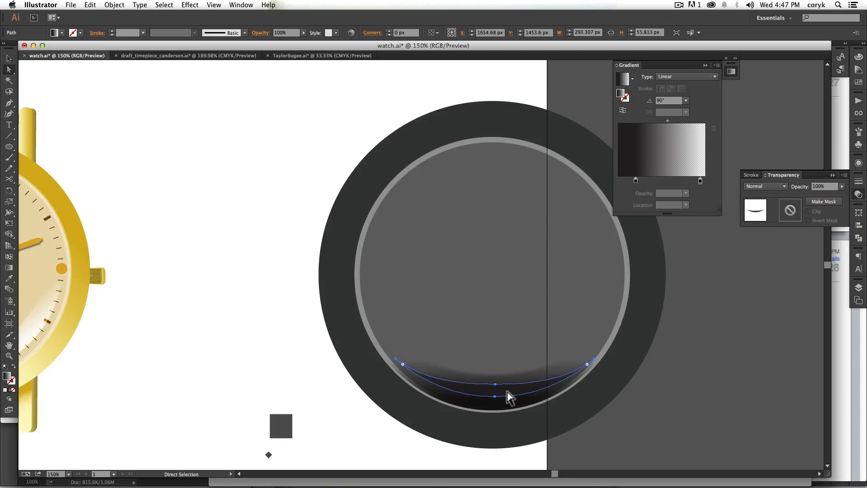
# Step: Recolor the opaque black stop of the light crescent's gradient to white with K 0%
pyautogui.press('g')
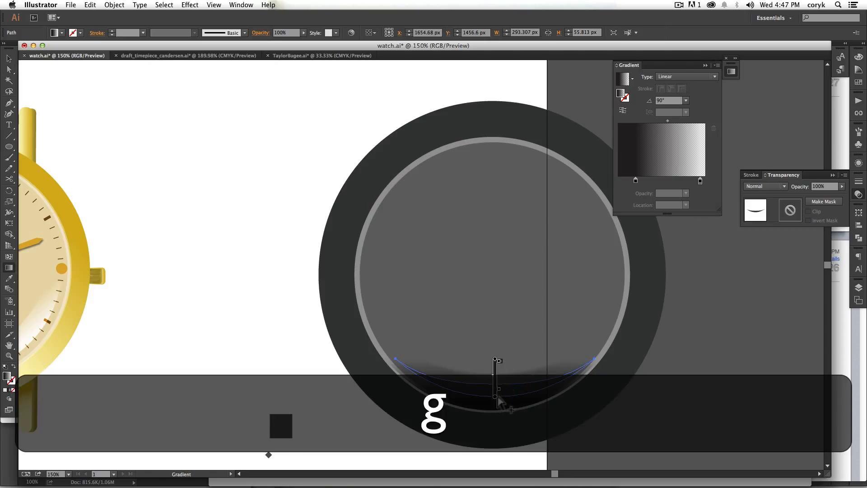
pyautogui.doubleClick(495, 394)
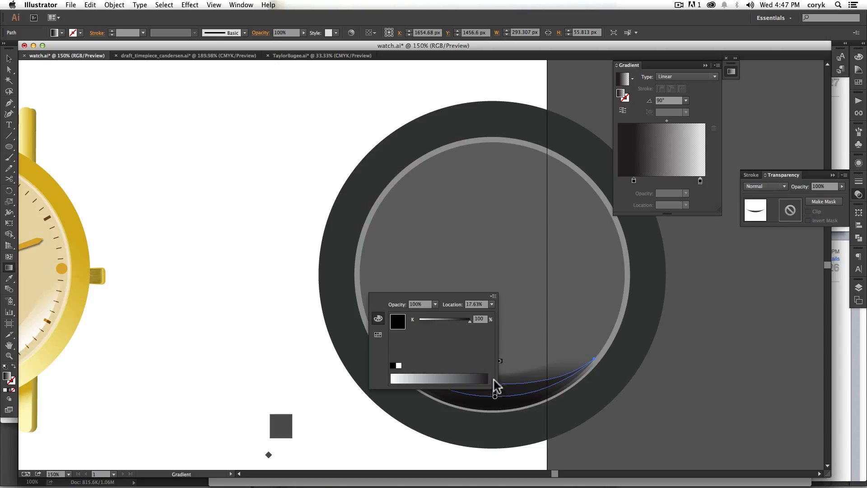
pyautogui.moveTo(456, 321); pyautogui.dragTo(407, 318)
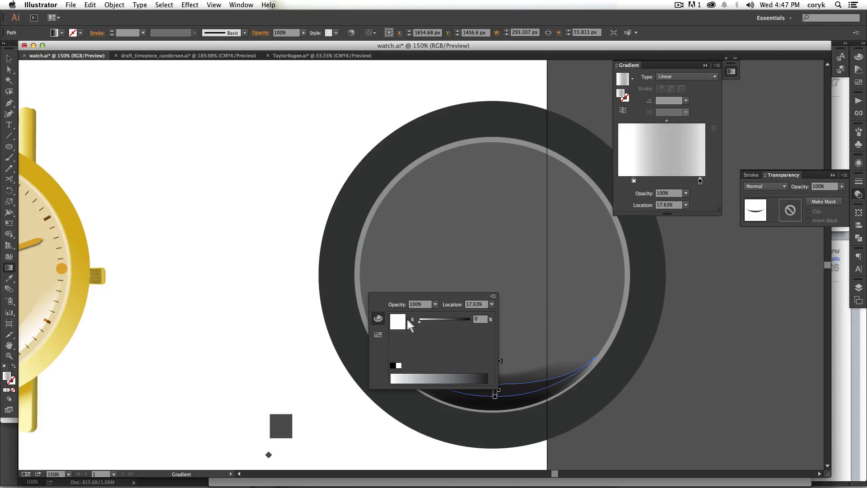
# Step: Recolor the crescent gradient's transparent stop to white, K 0%, at 98.85% location, and shorten the gradient from its upper end
pyautogui.click(500, 360)
pyautogui.moveTo(499, 361); pyautogui.dragTo(499, 360)
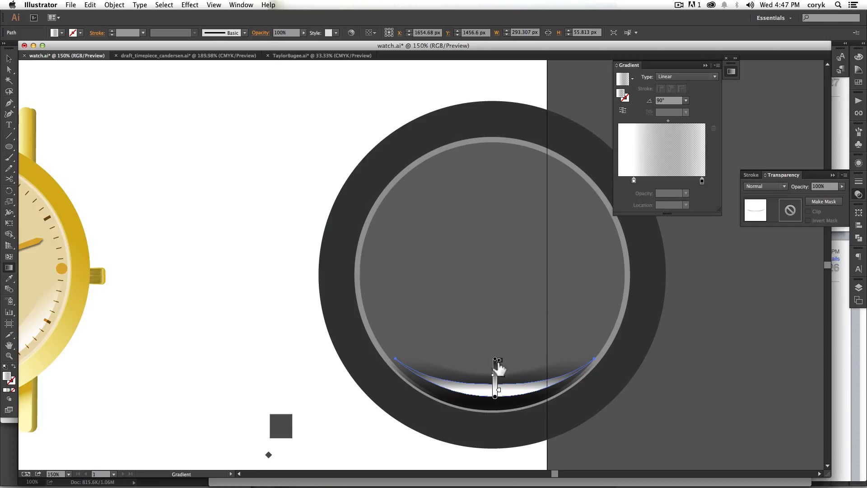
pyautogui.doubleClick(496, 360)
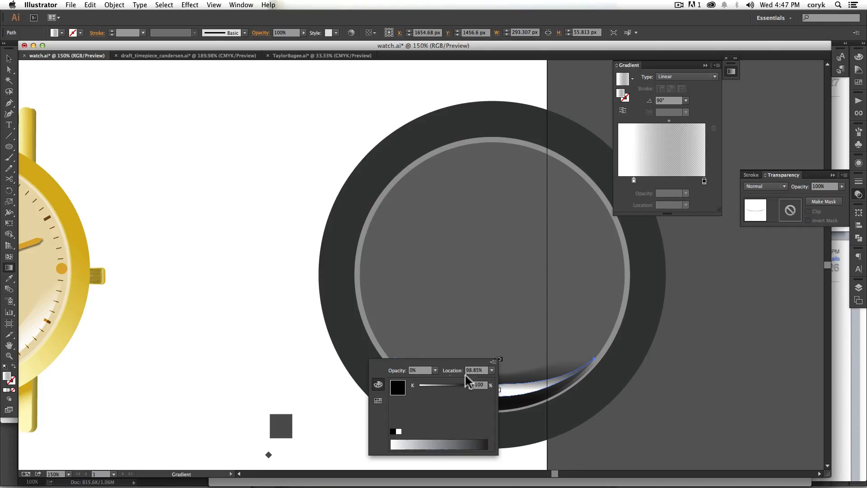
pyautogui.moveTo(471, 388); pyautogui.dragTo(416, 383)
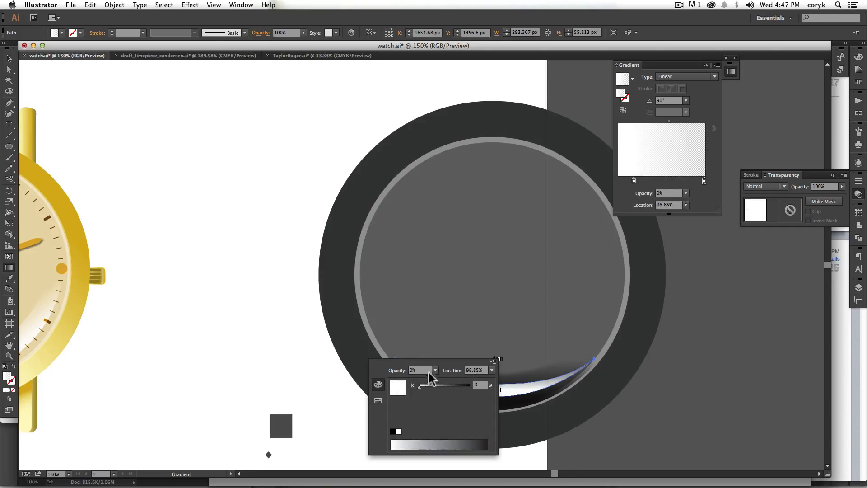
pyautogui.click(516, 354)
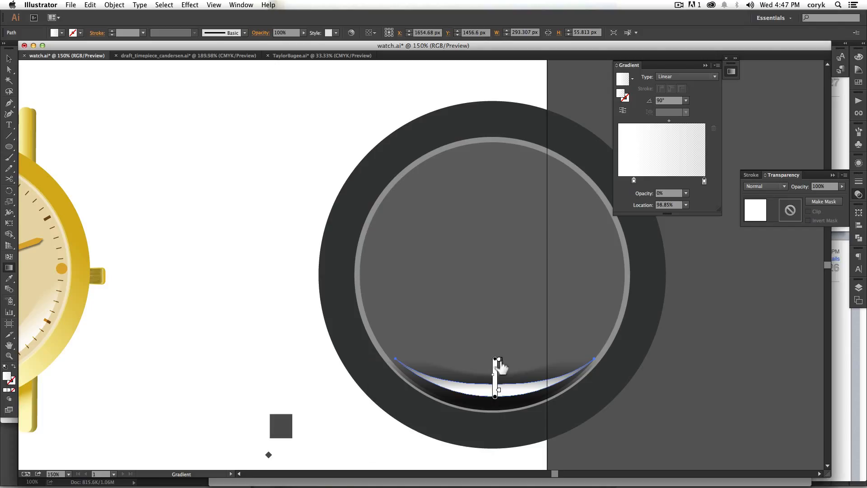
pyautogui.moveTo(495, 368); pyautogui.dragTo(495, 375)
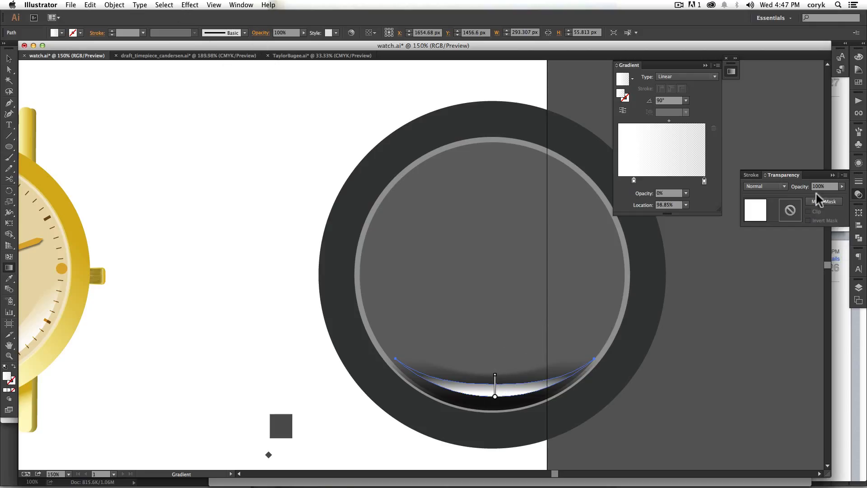
# Step: Set the light crescent's blending mode to Overlay and deselect it
pyautogui.click(783, 186)
pyautogui.click(773, 251)
pyautogui.click(775, 186)
pyautogui.click(763, 273)
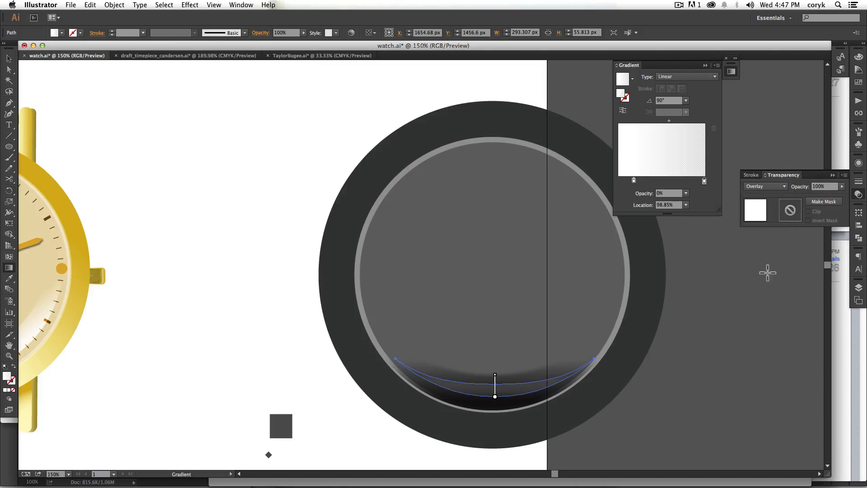
pyautogui.press('v')
pyautogui.click(668, 359)
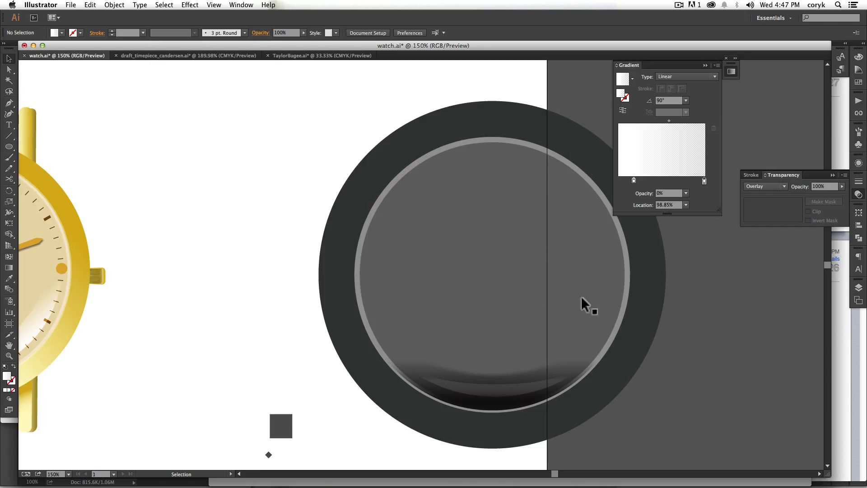
# Step: Duplicate the dark grey inner face circle in place and bring the copy to the front
pyautogui.click(627, 281)
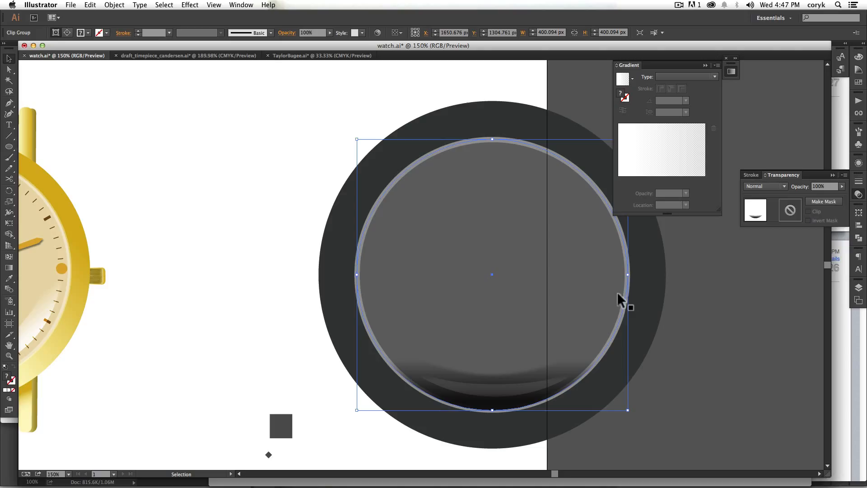
pyautogui.click(628, 292)
pyautogui.press('super')
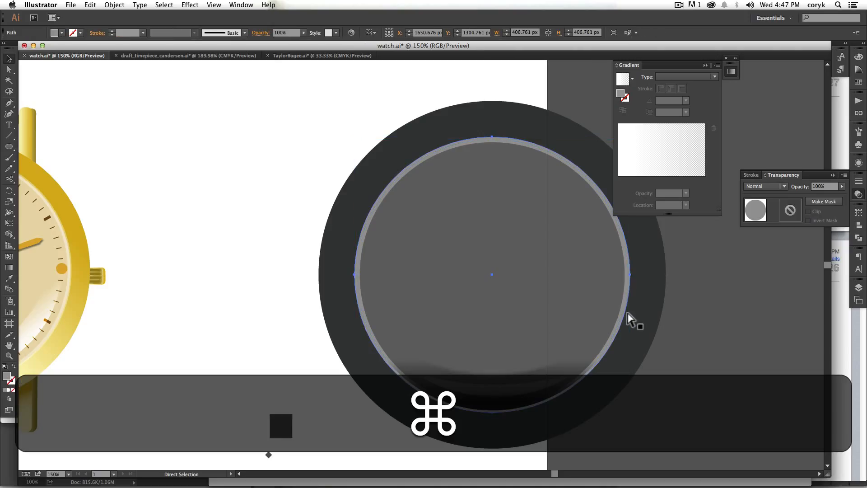
pyautogui.keyDown('super'); pyautogui.click(605, 300); pyautogui.keyUp('super')
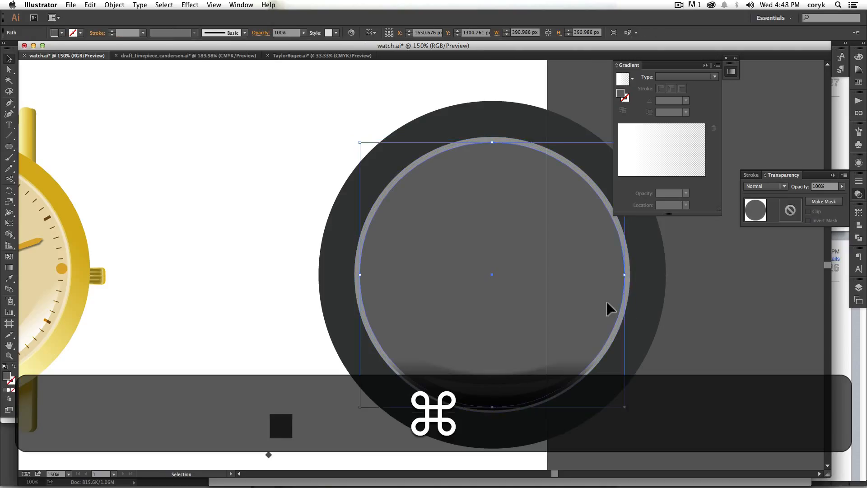
pyautogui.press('super+c')
pyautogui.press('super+f')
pyautogui.press('shift+super+f')
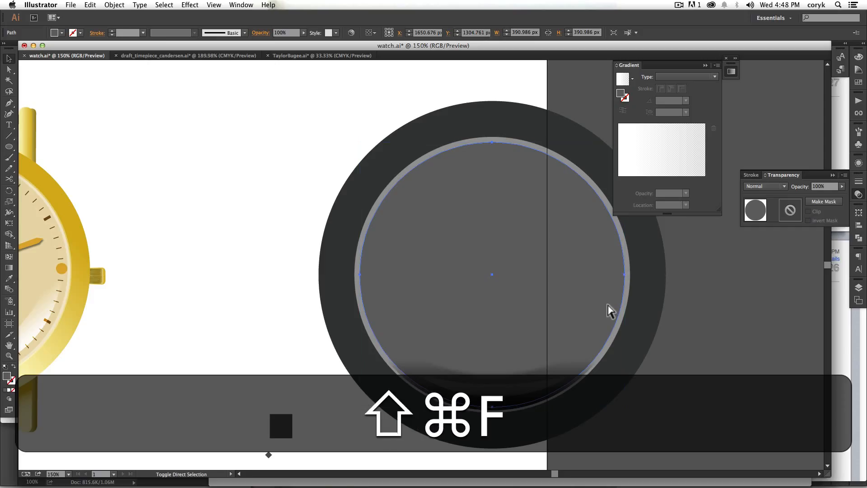
pyautogui.press('shift+super+bracketright')
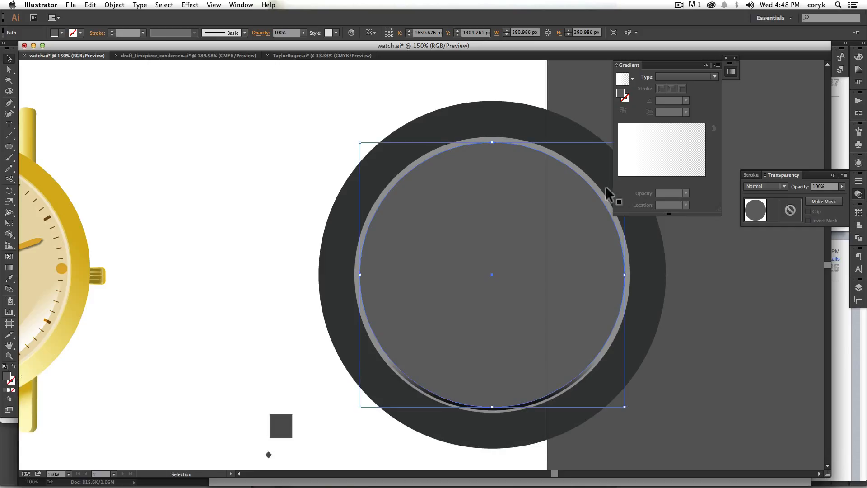
# Step: Fill the copied circle with the white linear gradient and set its end stop's opacity to 100%
pyautogui.click(633, 180)
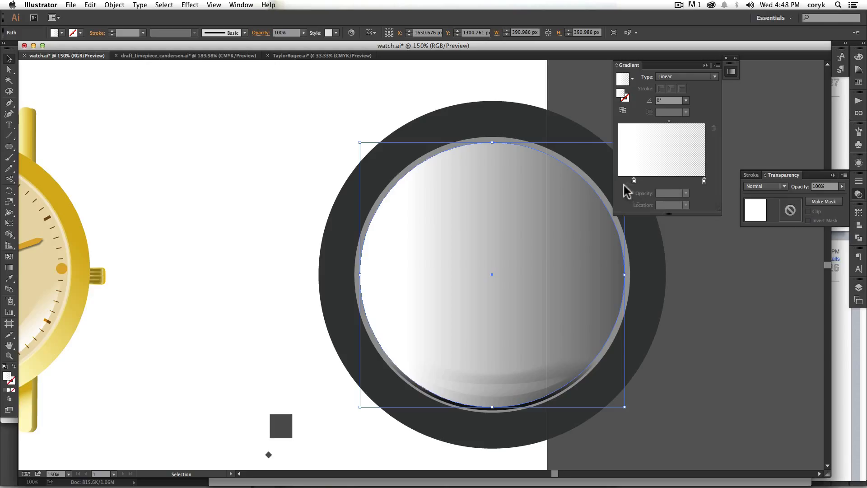
pyautogui.doubleClick(704, 181)
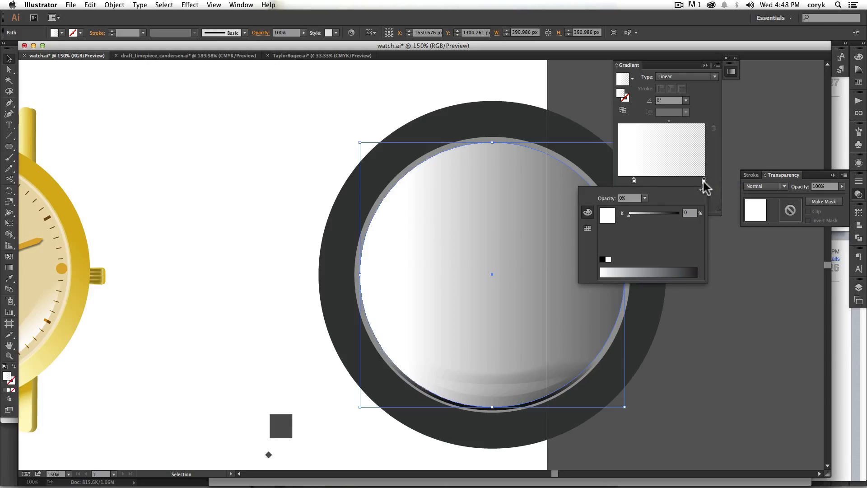
pyautogui.click(645, 199)
pyautogui.click(657, 289)
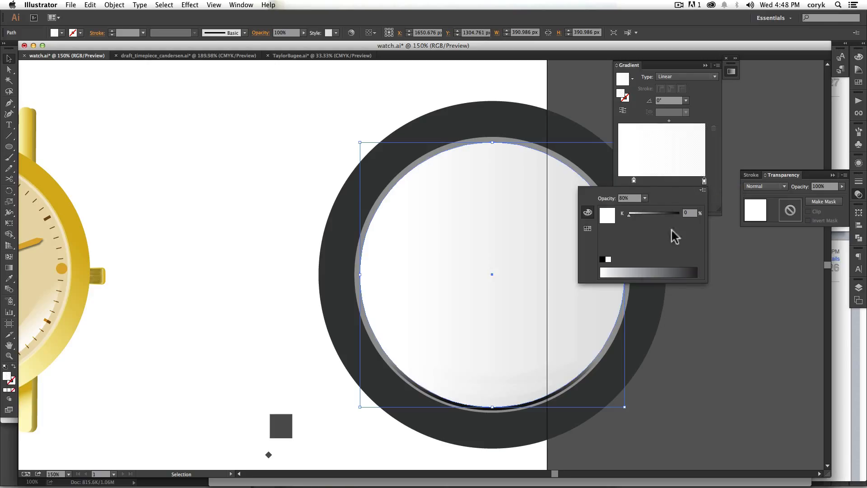
pyautogui.click(644, 198)
pyautogui.click(657, 307)
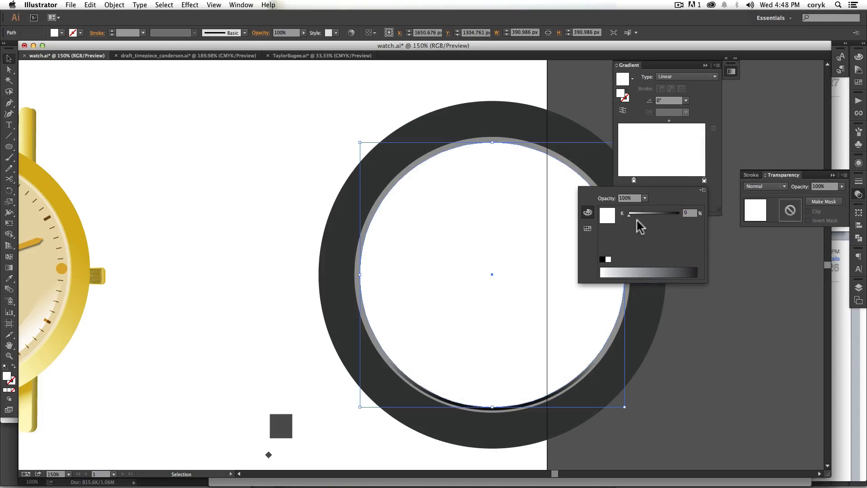
# Step: Change the gradient's end stop to CMYK magenta, M 100%, and set the gradient angle to 45°
pyautogui.click(703, 190)
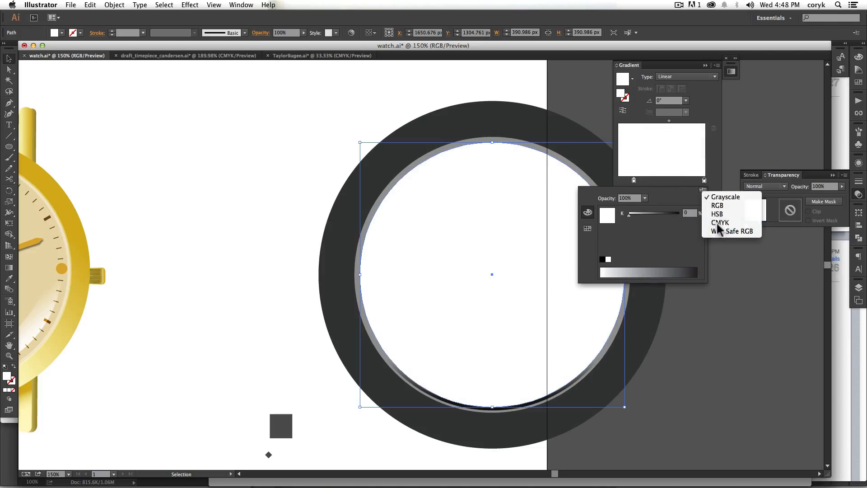
pyautogui.click(721, 223)
pyautogui.click(679, 225)
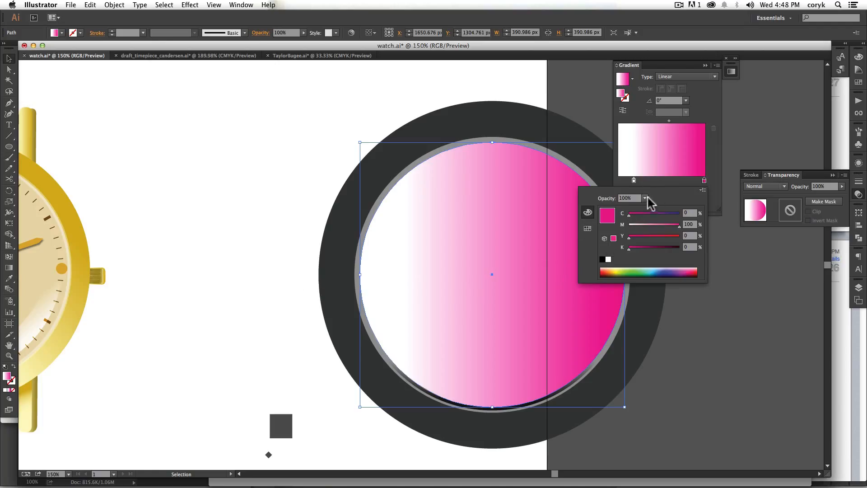
pyautogui.click(667, 186)
pyautogui.click(686, 101)
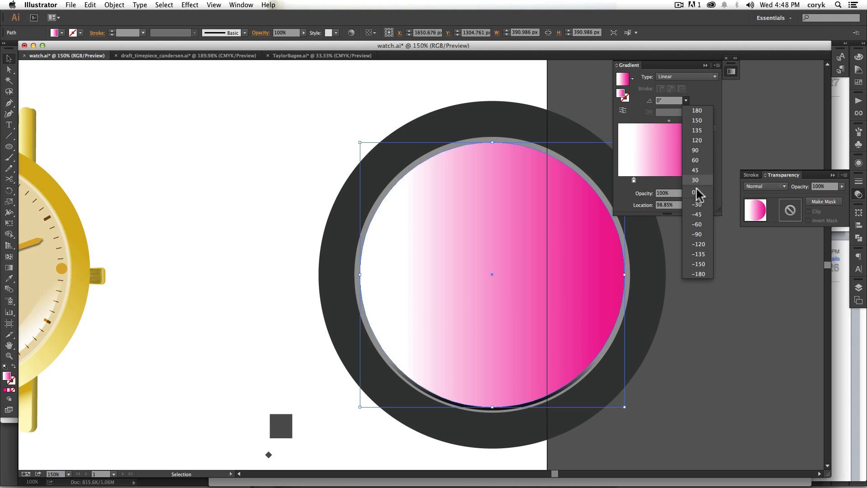
pyautogui.click(694, 169)
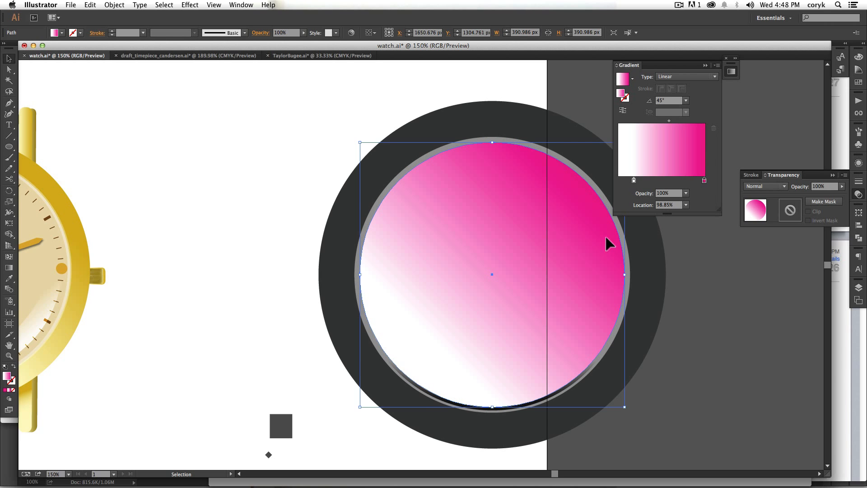
# Step: Draw an open diagonal Pen path across the watch face, from beyond its upper-right edge to beyond its lower-left edge
pyautogui.press('g')
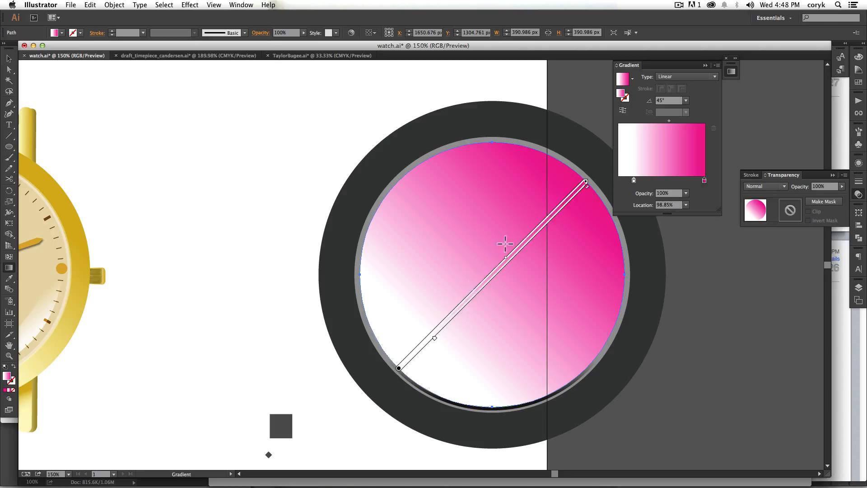
pyautogui.press('space')
pyautogui.moveTo(485, 278); pyautogui.dragTo(406, 283)
pyautogui.press('p')
pyautogui.click(578, 133)
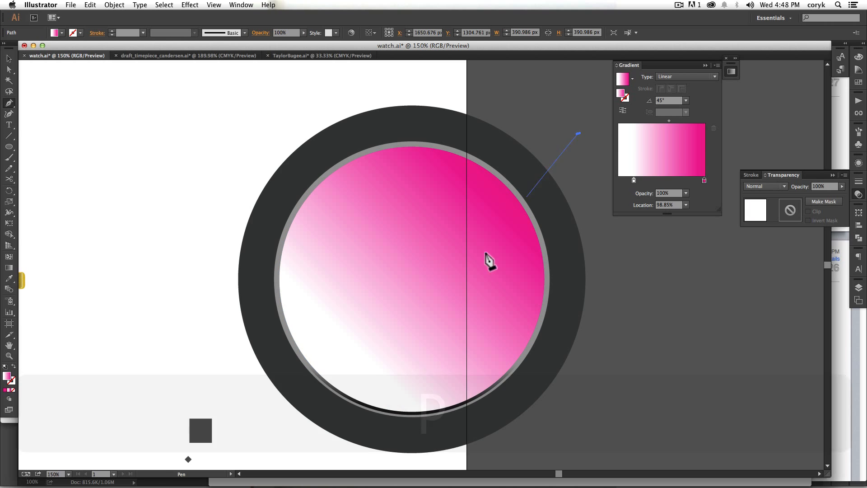
pyautogui.click(221, 415)
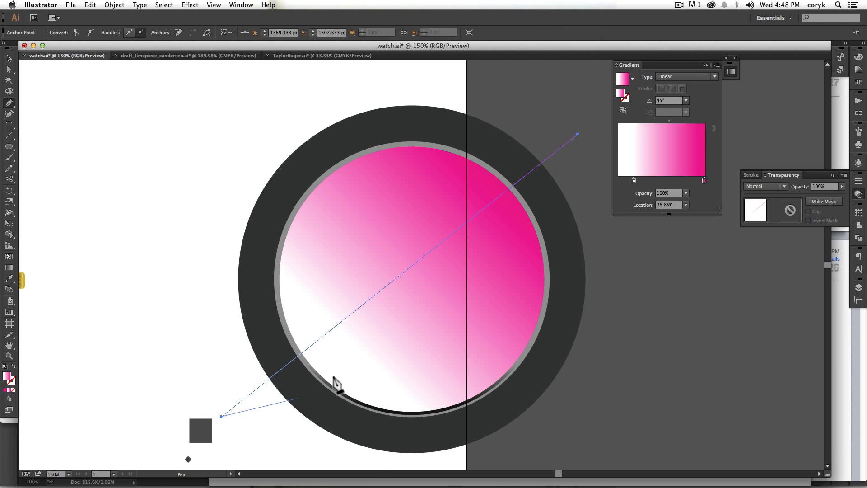
pyautogui.press('Escape')
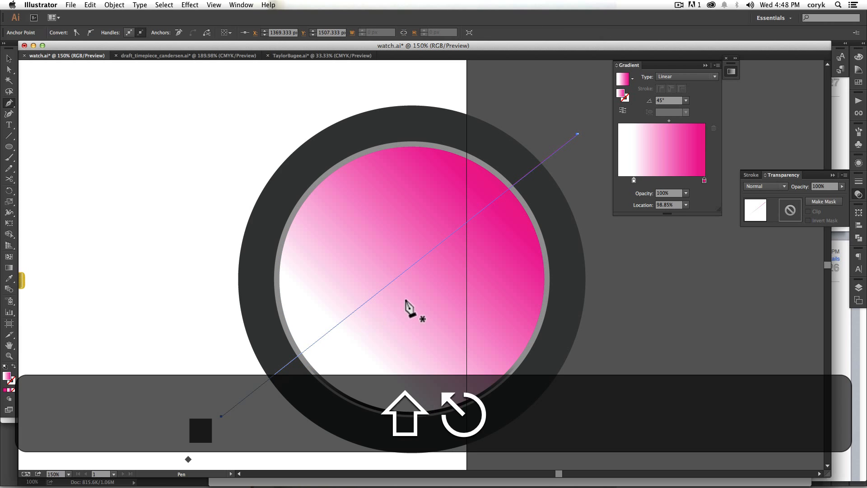
# Step: Bend the diagonal path into a gentle S-curve with the Anchor Point tool and remove its fill and stroke
pyautogui.hotkey('shift', 'c')
pyautogui.moveTo(404, 269); pyautogui.dragTo(416, 289)
pyautogui.hotkey('shift', 'x')
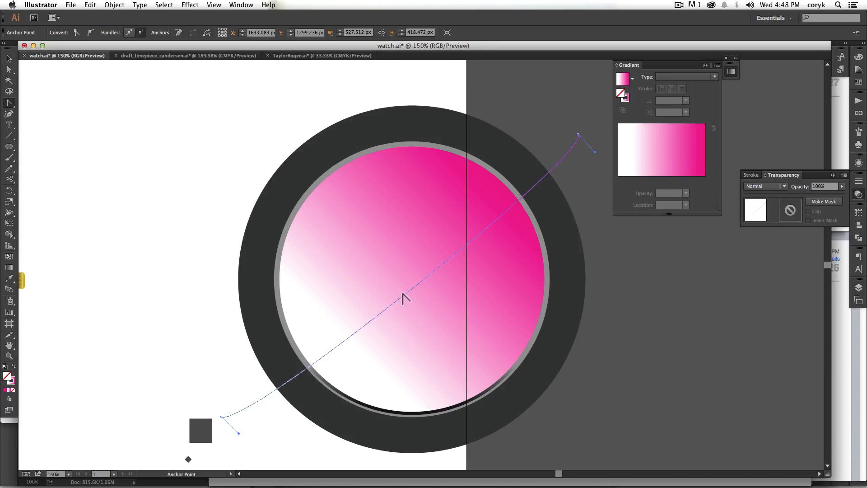
pyautogui.press('x')
pyautogui.press('/')
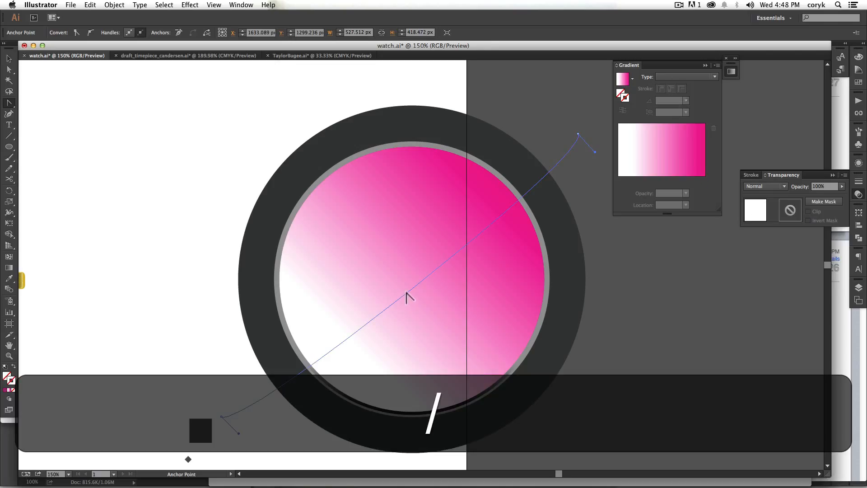
# Step: Delete the part of the magenta circle below the diagonal curve with Shape Builder
pyautogui.press('v')
pyautogui.keyDown('shift'); pyautogui.click(480, 302); pyautogui.keyUp('shift')
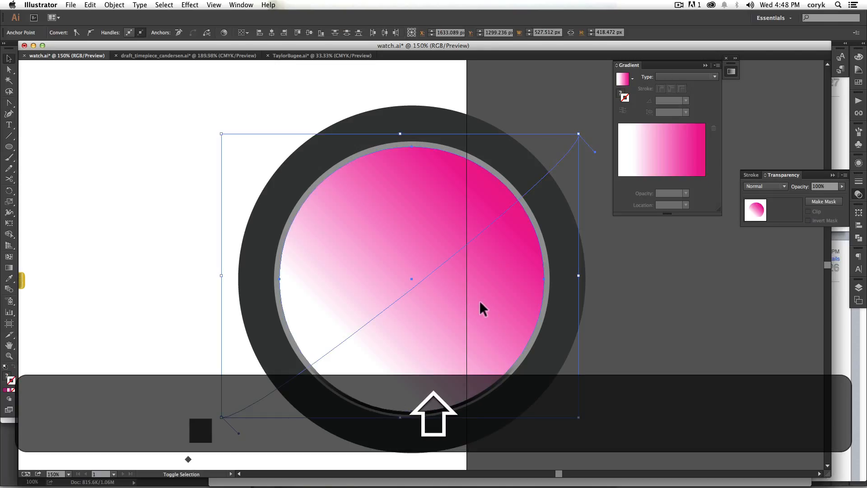
pyautogui.hotkey('shift', 'm')
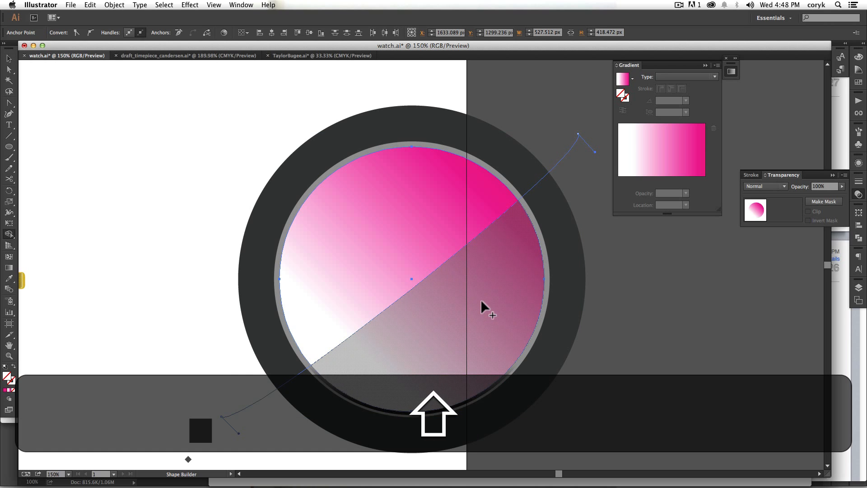
pyautogui.keyDown('alt'); pyautogui.click(483, 302); pyautogui.keyUp('alt')
pyautogui.hotkey('alt', 'v')
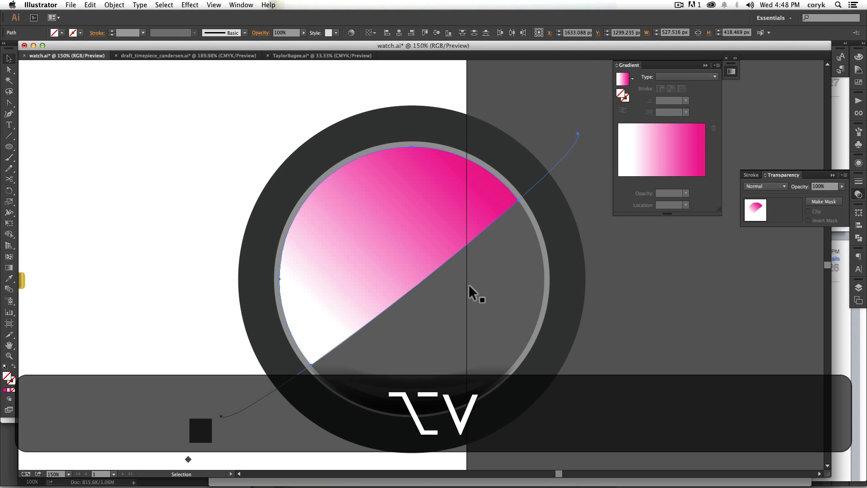
# Step: Remove the curve's leftover ends outside the circle with Shape Builder and select the remaining magenta gradient shape
pyautogui.hotkey('alt', 'shift', 'm')
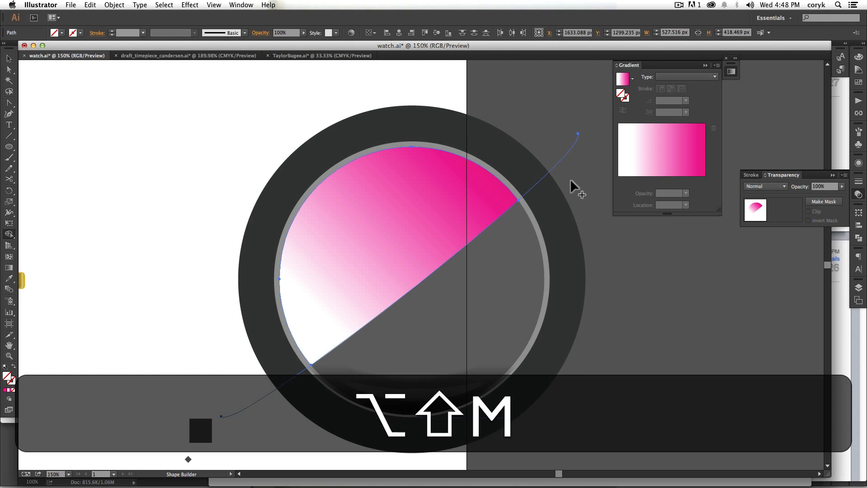
pyautogui.moveTo(570, 180); pyautogui.dragTo(552, 148)
pyautogui.moveTo(252, 360); pyautogui.dragTo(271, 413)
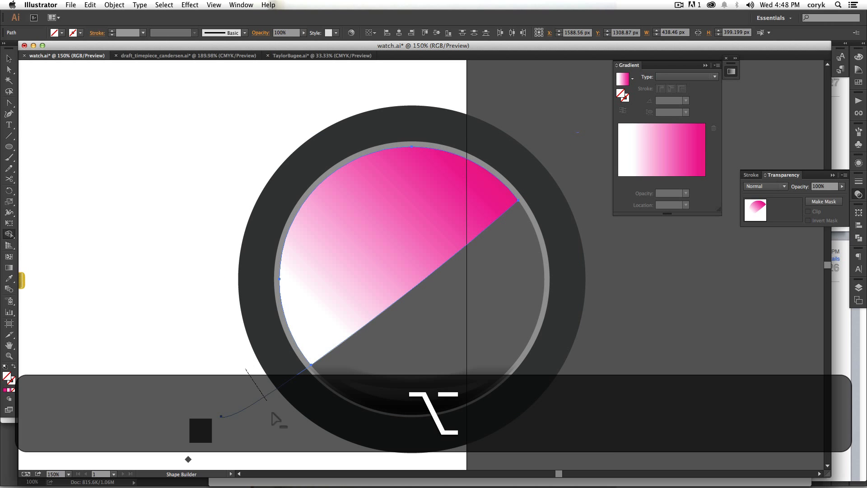
pyautogui.press('v')
pyautogui.click(457, 202)
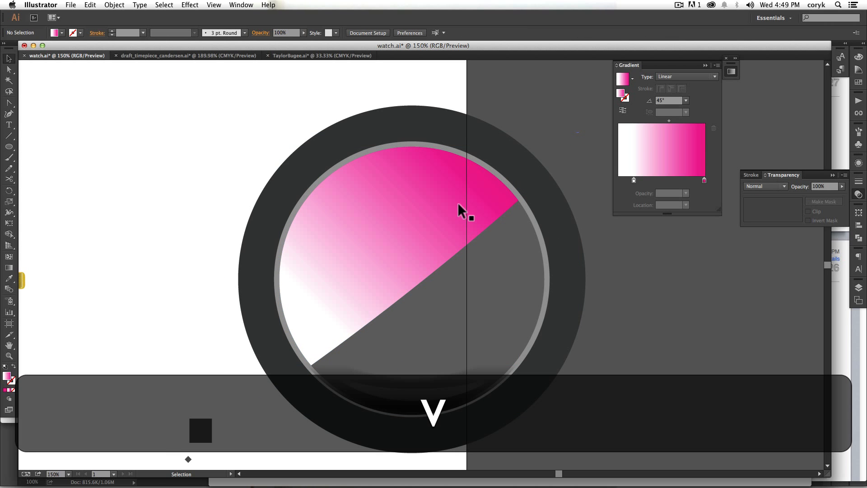
# Step: Change the reflection gradient's magenta stop to white in Grayscale at 0% opacity
pyautogui.doubleClick(704, 180)
pyautogui.click(631, 226)
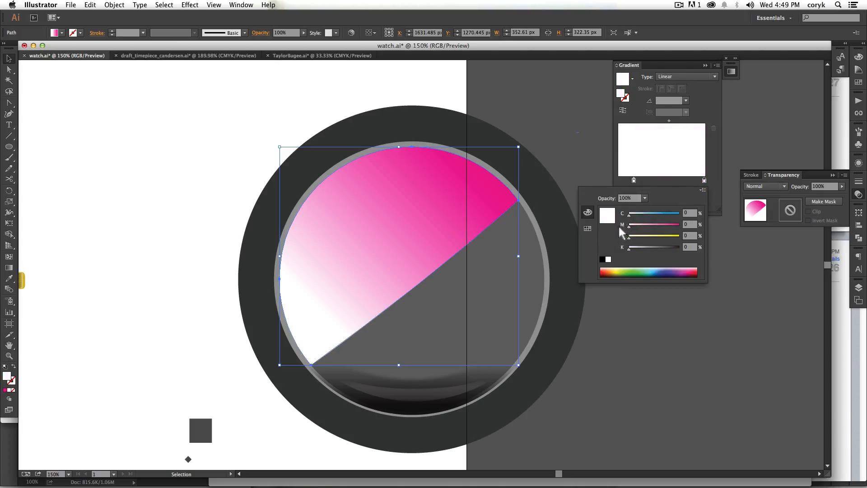
pyautogui.click(703, 190)
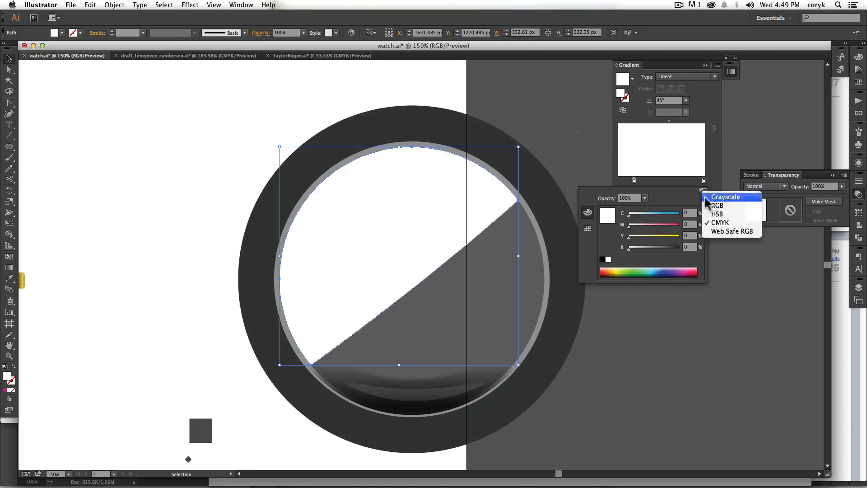
pyautogui.click(705, 197)
pyautogui.click(645, 198)
pyautogui.click(650, 214)
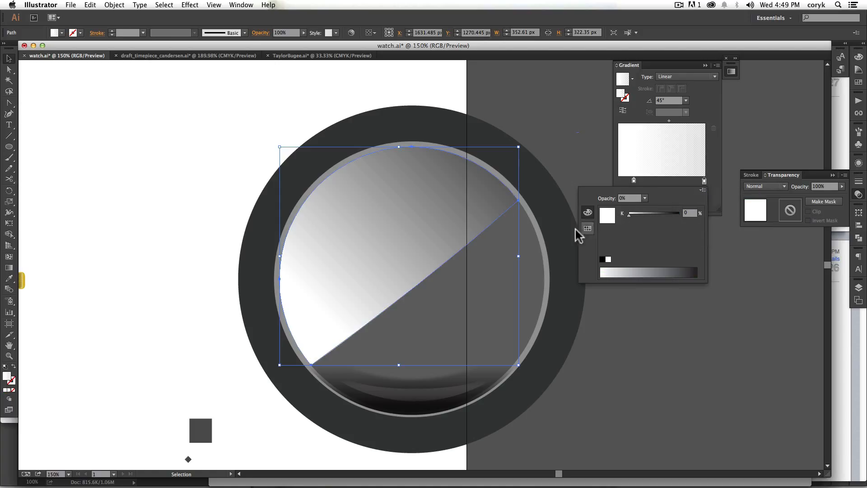
pyautogui.click(706, 107)
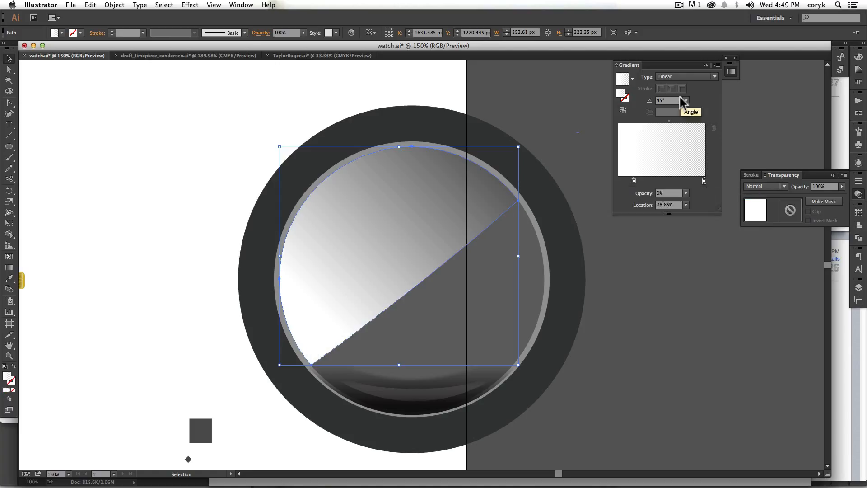
# Step: Blend the reflection shape with Overlay at 35% opacity and scale it down about its centre to about 345 by 316 px
pyautogui.click(784, 184)
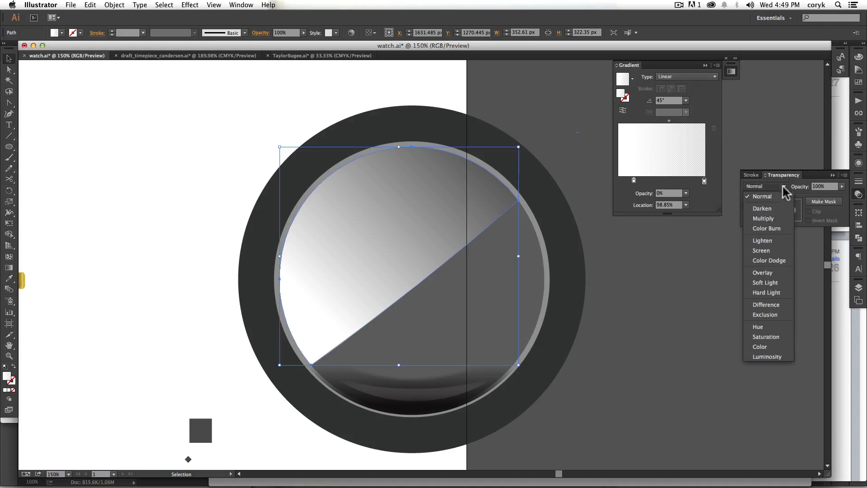
pyautogui.click(773, 246)
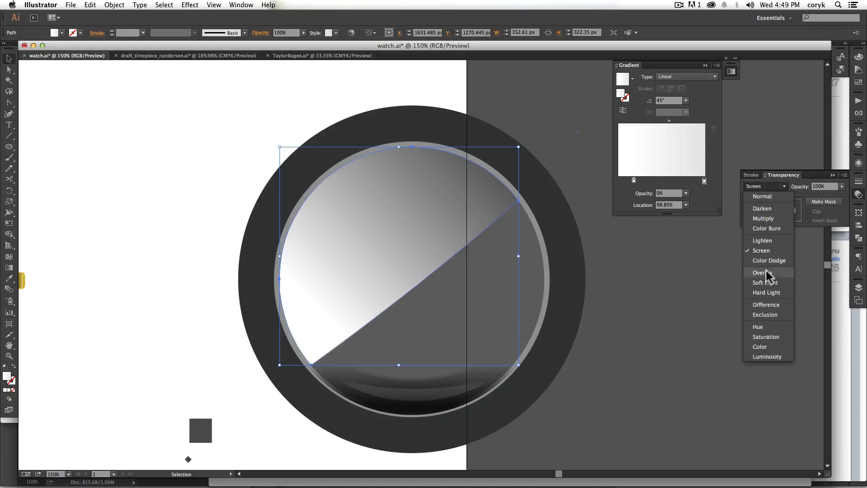
pyautogui.click(766, 271)
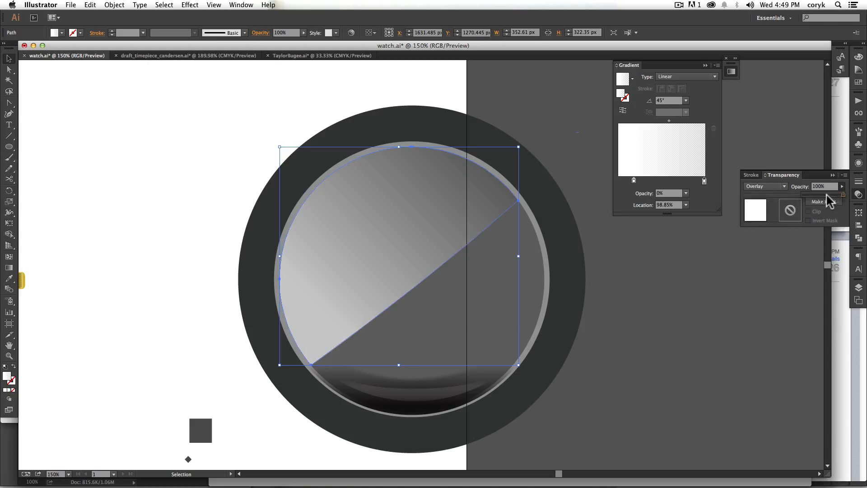
pyautogui.moveTo(819, 193); pyautogui.dragTo(816, 197)
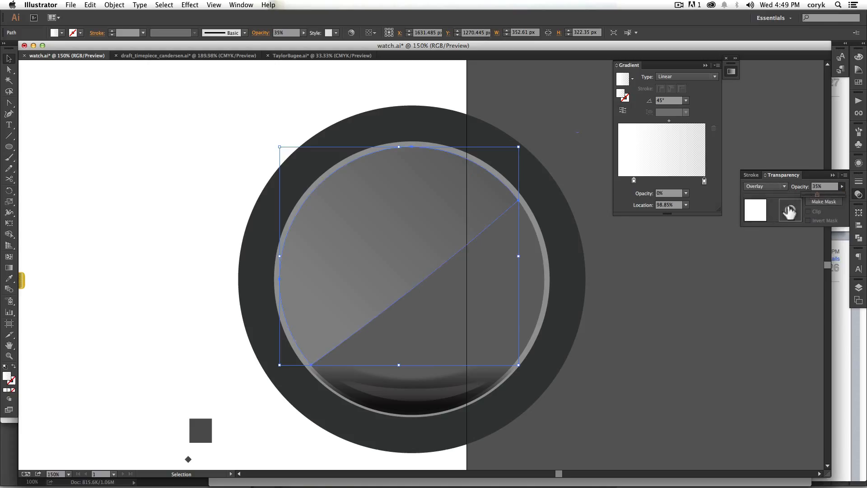
pyautogui.moveTo(518, 147); pyautogui.dragTo(515, 149)
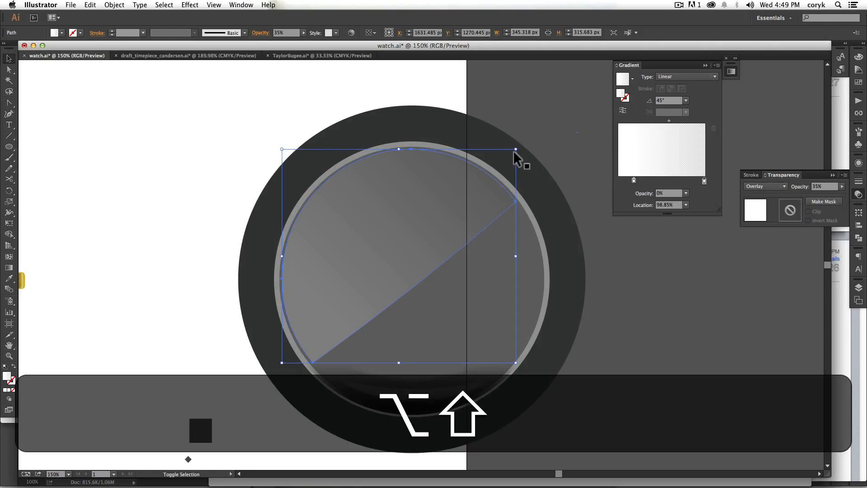
pyautogui.click(578, 128)
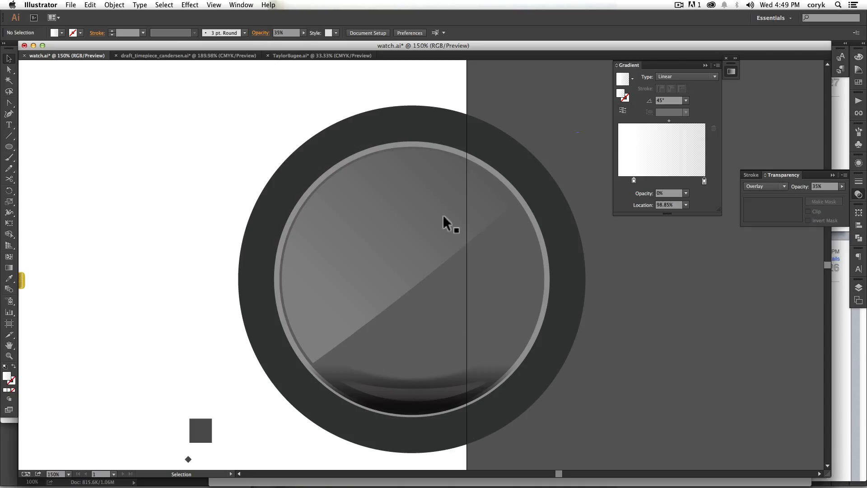
# Step: Recolor the light gray rim circle teal by switching its fill to CMYK and raising cyan to 100%
pyautogui.click(546, 299)
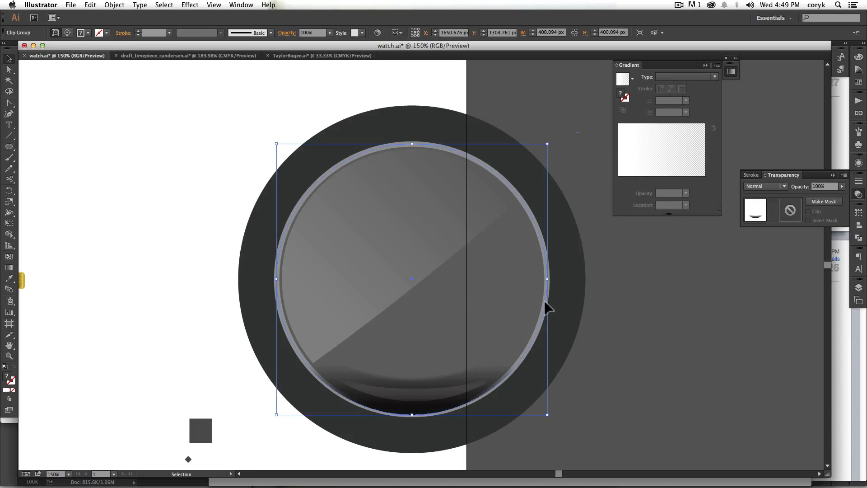
pyautogui.click(550, 300)
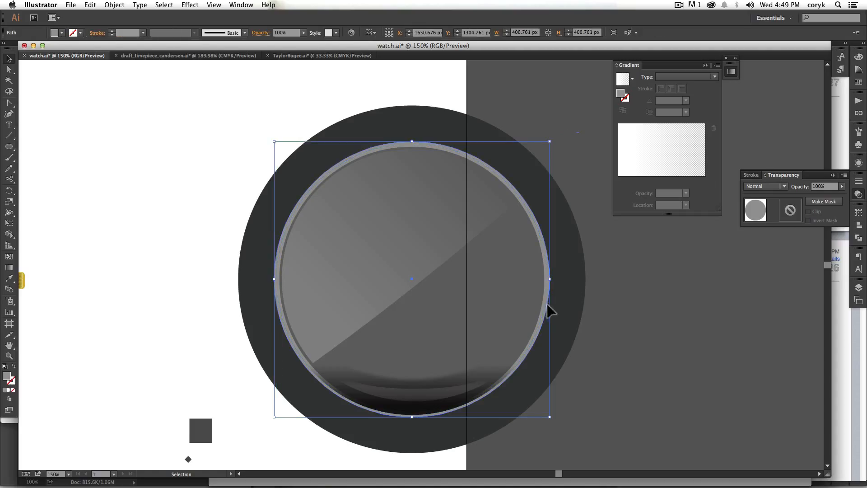
pyautogui.click(857, 57)
pyautogui.click(844, 50)
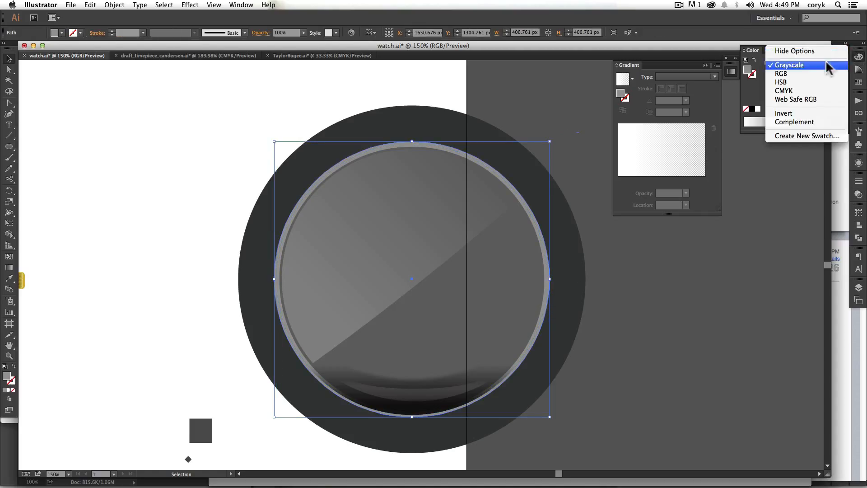
pyautogui.click(795, 90)
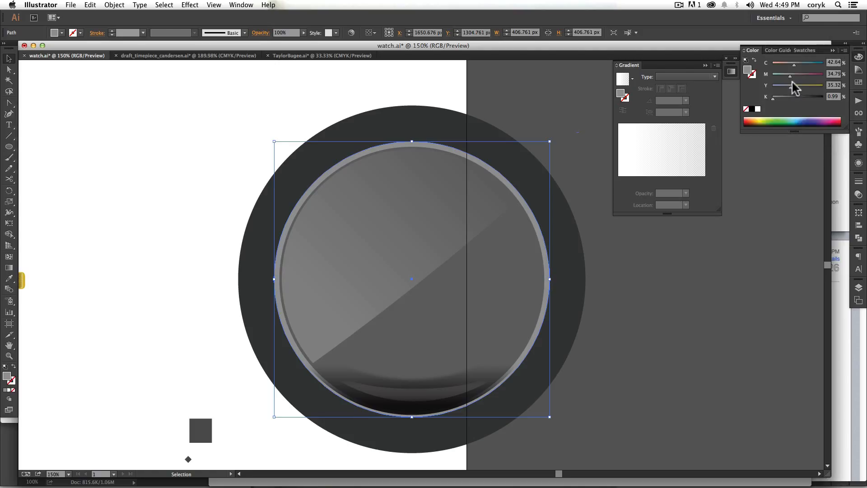
pyautogui.moveTo(803, 65); pyautogui.dragTo(826, 64)
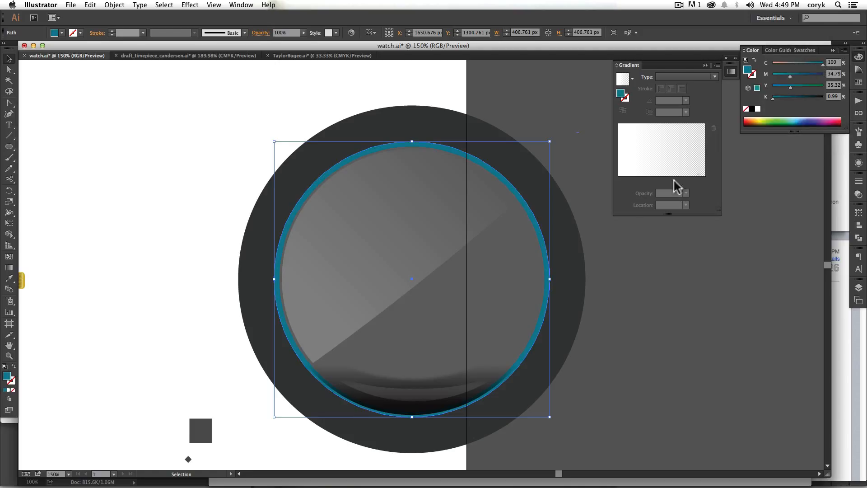
# Step: Try Multiply and Screen blending on the dark gray inner circle, settle on Overlay, and deselect it
pyautogui.click(520, 310)
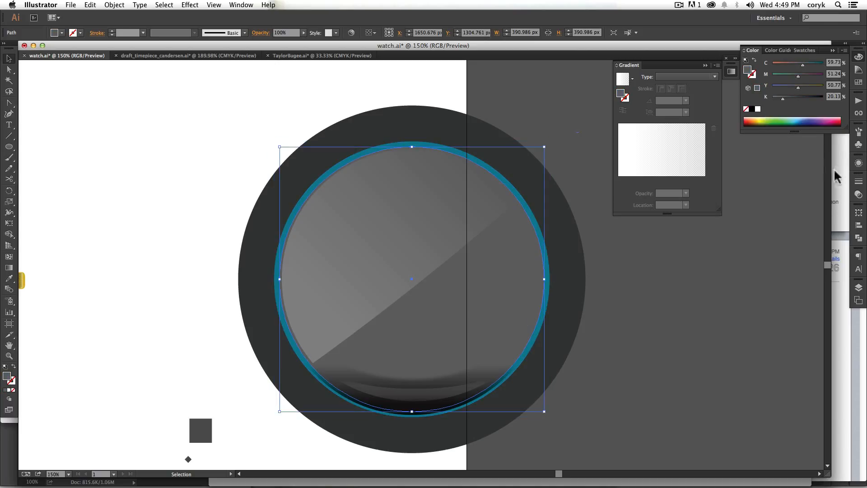
pyautogui.click(858, 194)
pyautogui.click(775, 187)
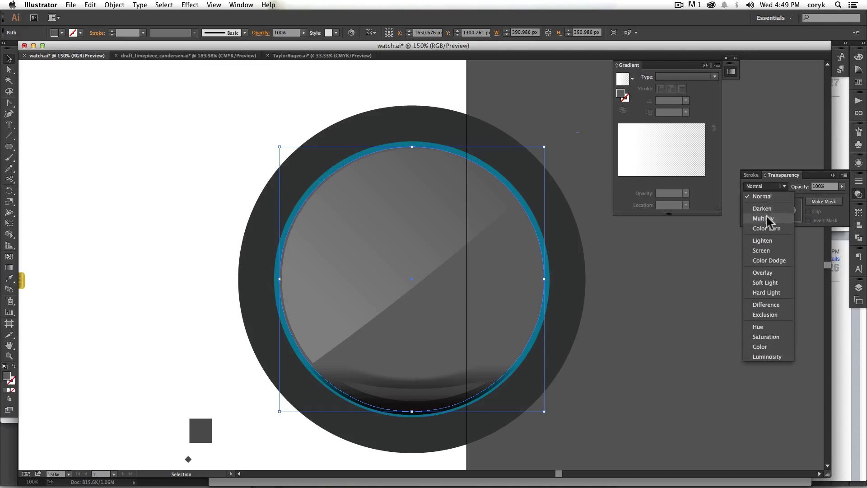
pyautogui.click(763, 219)
pyautogui.click(783, 186)
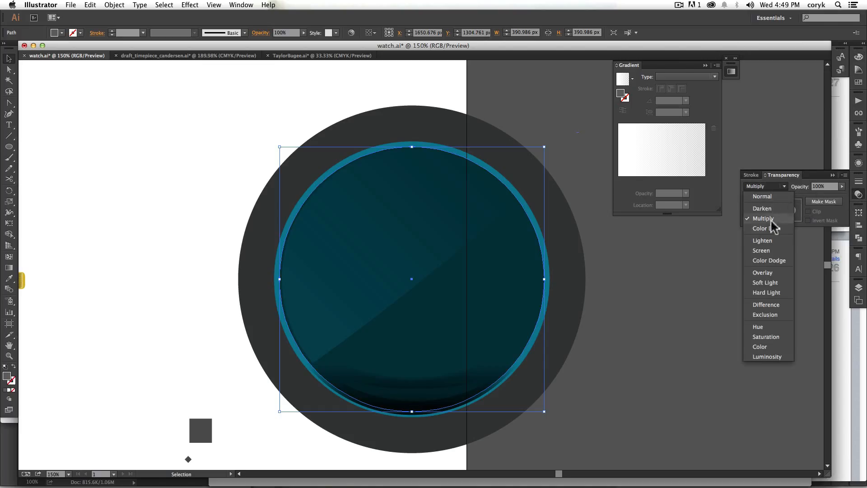
pyautogui.click(767, 250)
pyautogui.click(778, 186)
pyautogui.click(763, 272)
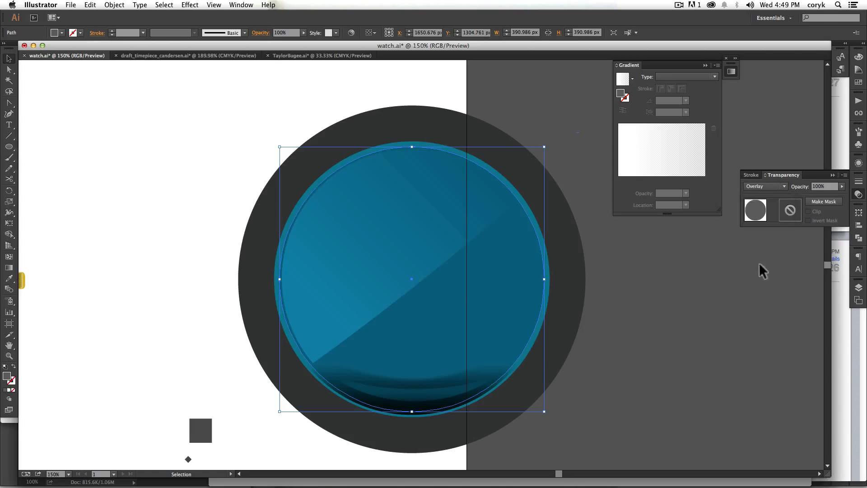
pyautogui.click(643, 323)
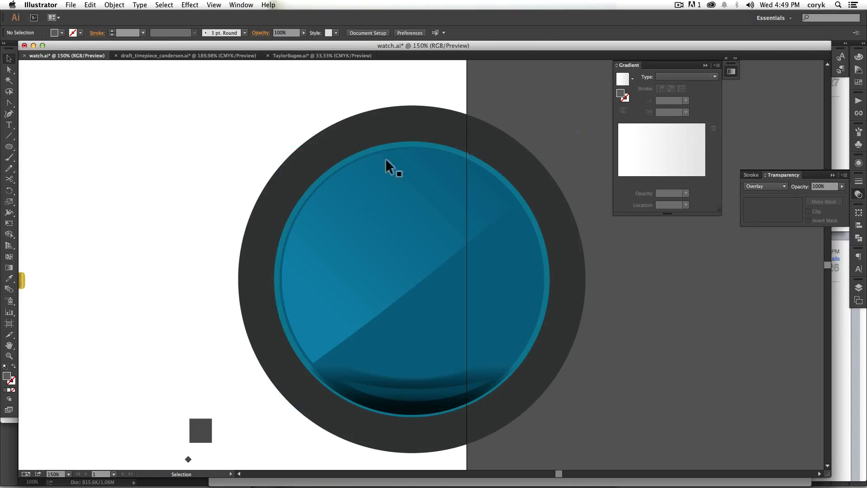
pyautogui.click(429, 401)
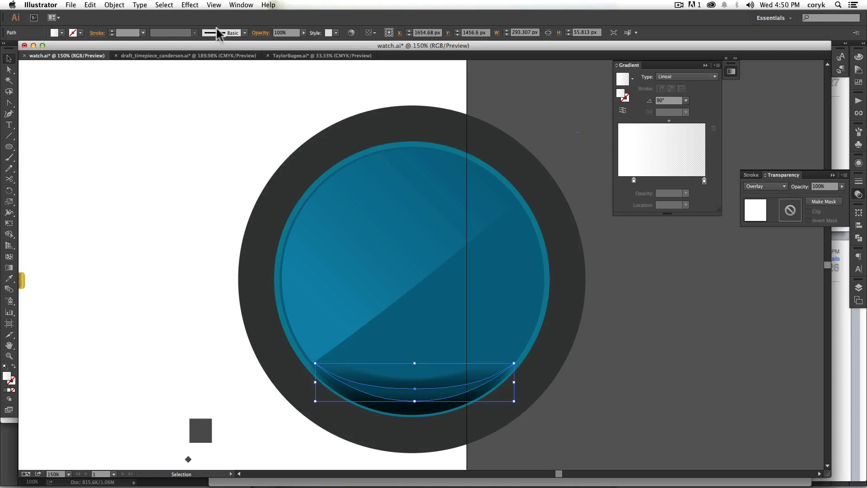
pyautogui.click(190, 5)
pyautogui.press('Escape')
pyautogui.click(669, 289)
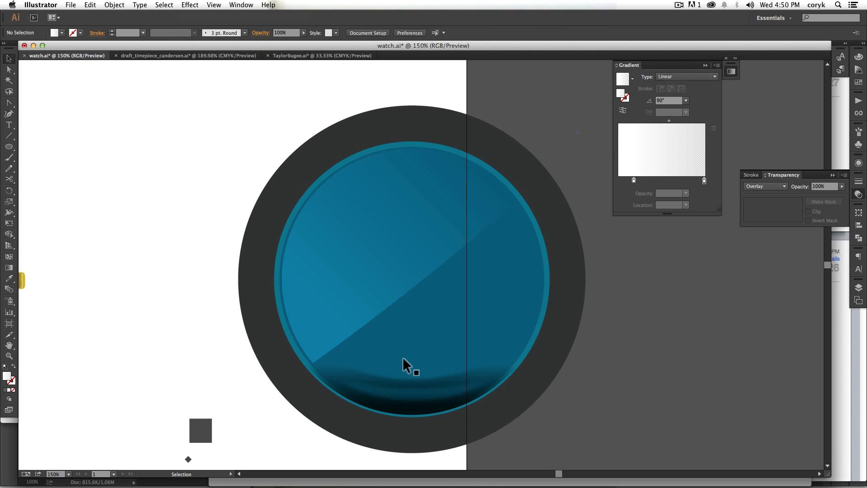
pyautogui.click(413, 293)
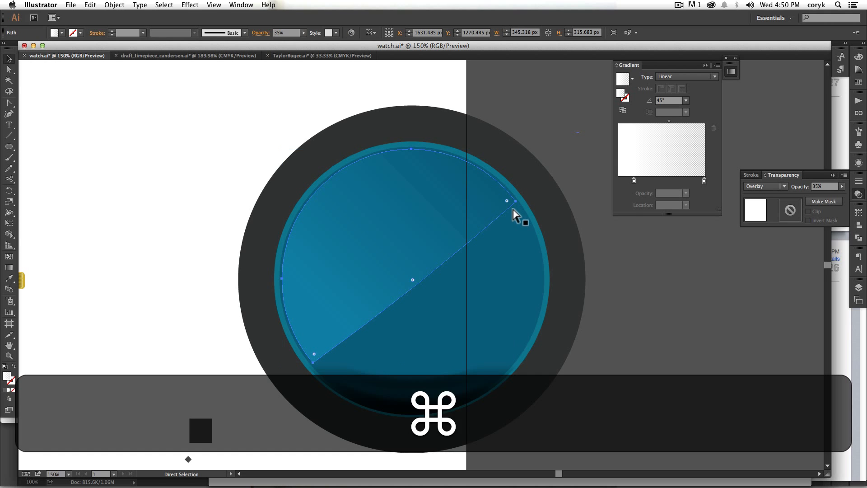
# Step: Switch to Chrome and browse the Vector Watches board on Pinterest up to its earlier rows of example watches
pyautogui.press('super+Tab')
pyautogui.press('super+shift+Tab')
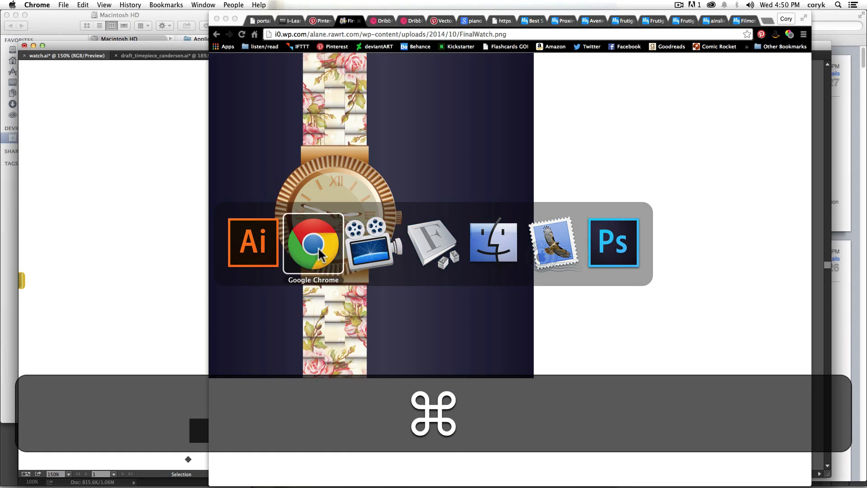
pyautogui.click(324, 21)
pyautogui.click(251, 209)
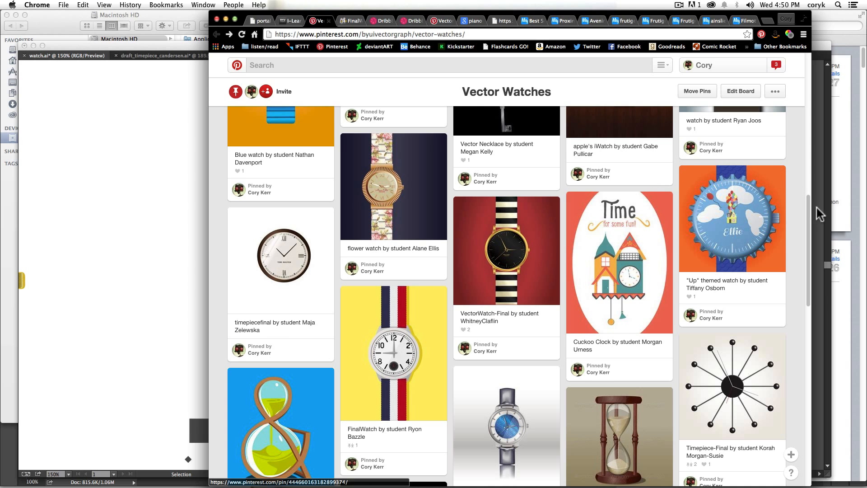
pyautogui.moveTo(809, 206); pyautogui.dragTo(812, 102)
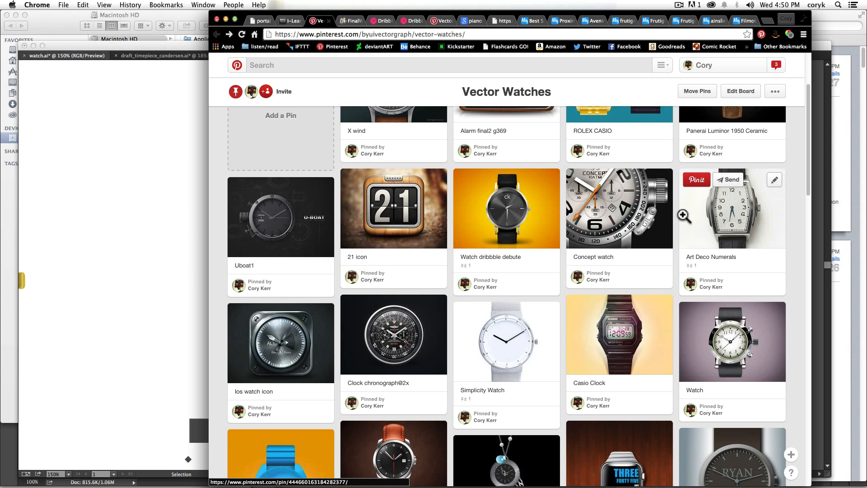
# Step: View the Concept watch, Ios watch icon and Clock chronograph@2x pins to examine their rims, highlights and shading
pyautogui.click(650, 214)
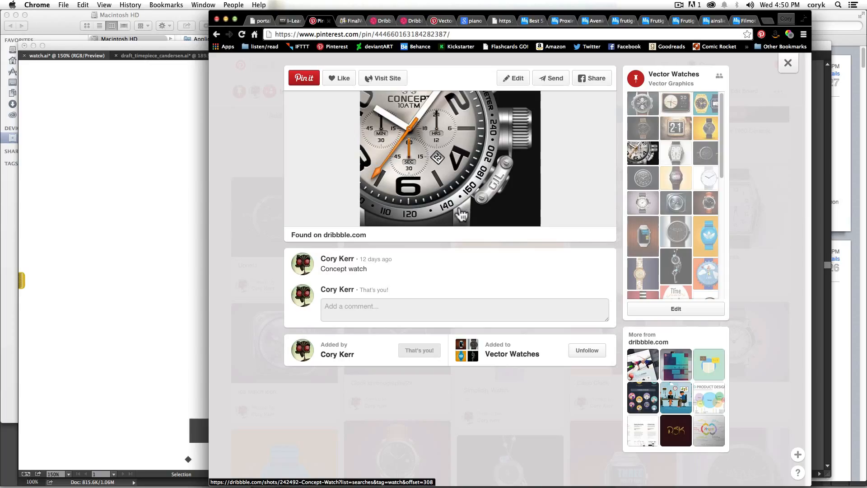
pyautogui.click(676, 204)
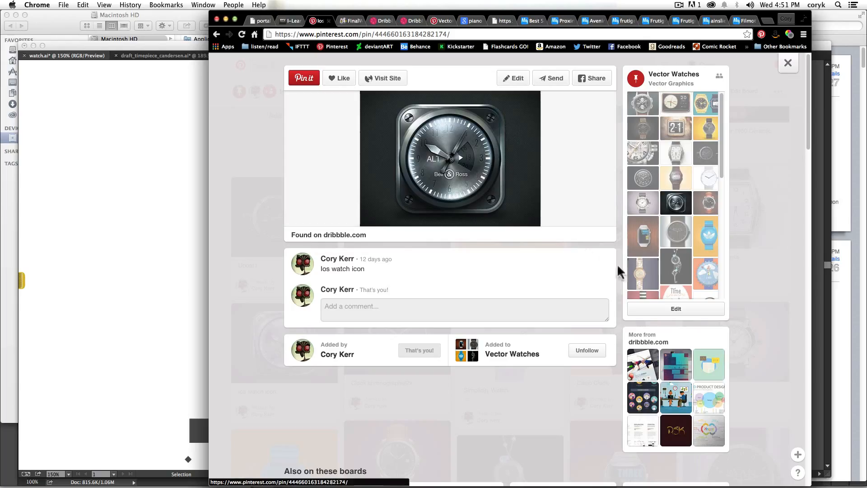
pyautogui.click(643, 178)
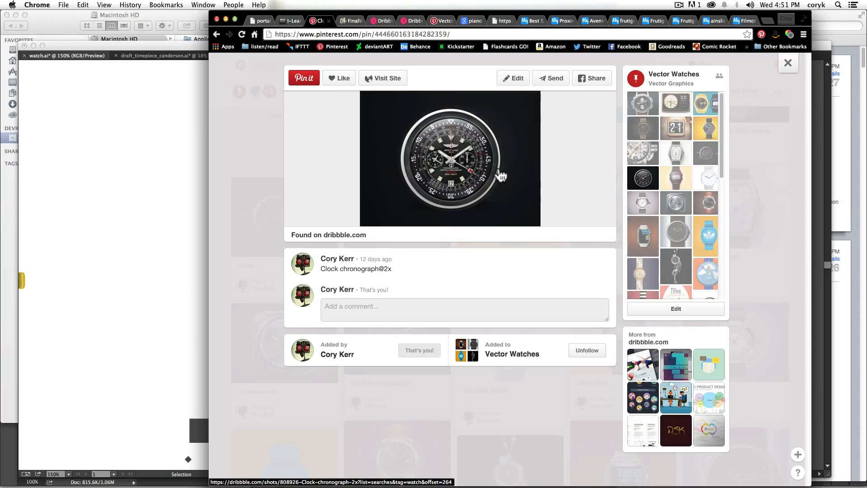
# Step: Return to Illustrator and bring up the draft_timepiece_candersen.ai document
pyautogui.press('super+Tab')
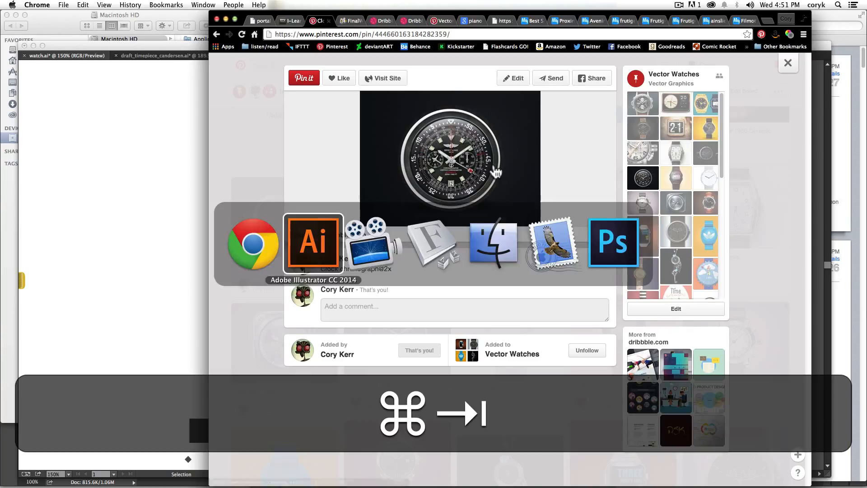
pyautogui.press('space')
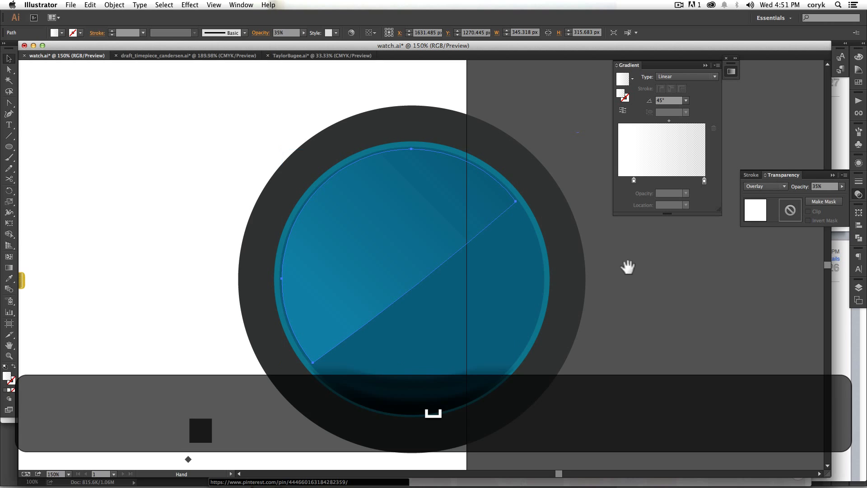
pyautogui.moveTo(625, 265); pyautogui.dragTo(424, 246)
pyautogui.press('super+grave')
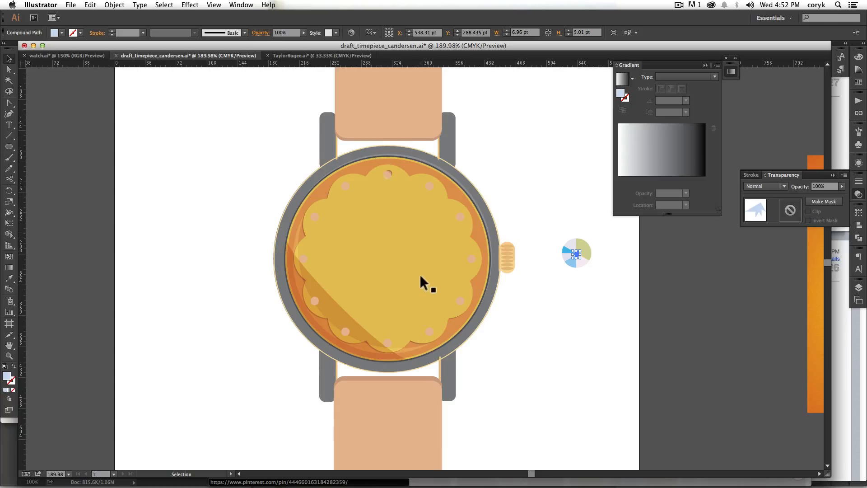
# Step: Show the alignment options and select the gray watch case and the yellow circle inside it to examine the layered shapes
pyautogui.click(859, 225)
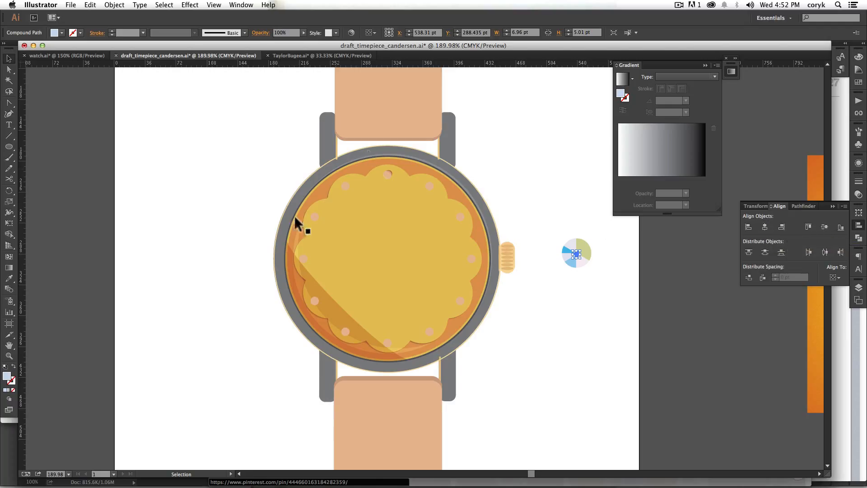
pyautogui.click(493, 233)
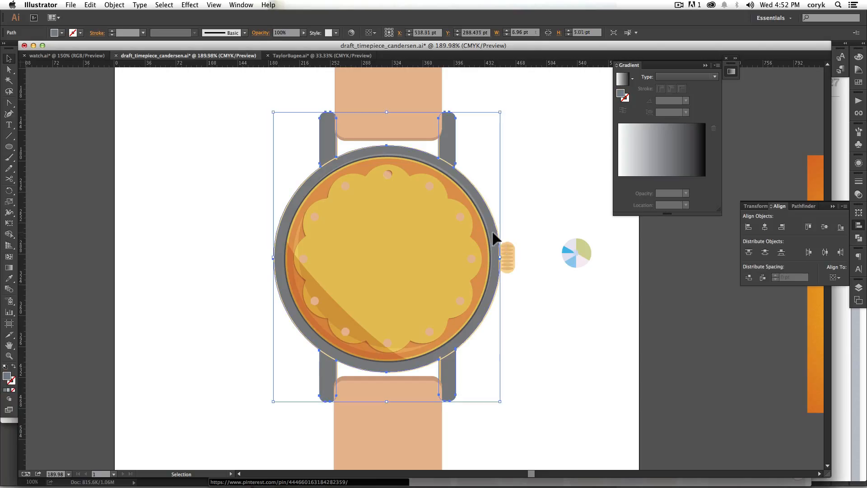
pyautogui.click(484, 228)
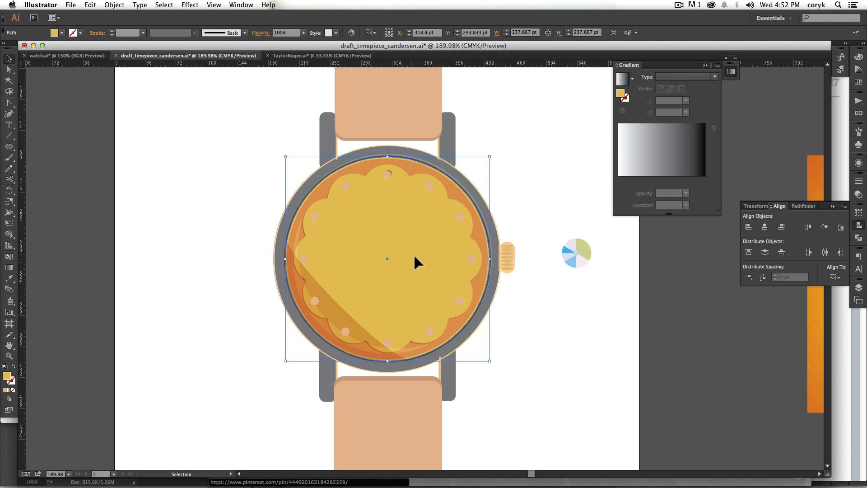
# Step: Delete the thin light-orange 1 pt outline circle running around the outer edge of the gray watch case
pyautogui.moveTo(489, 361); pyautogui.dragTo(534, 252)
pyautogui.press('super+alt+z')
pyautogui.press('z')
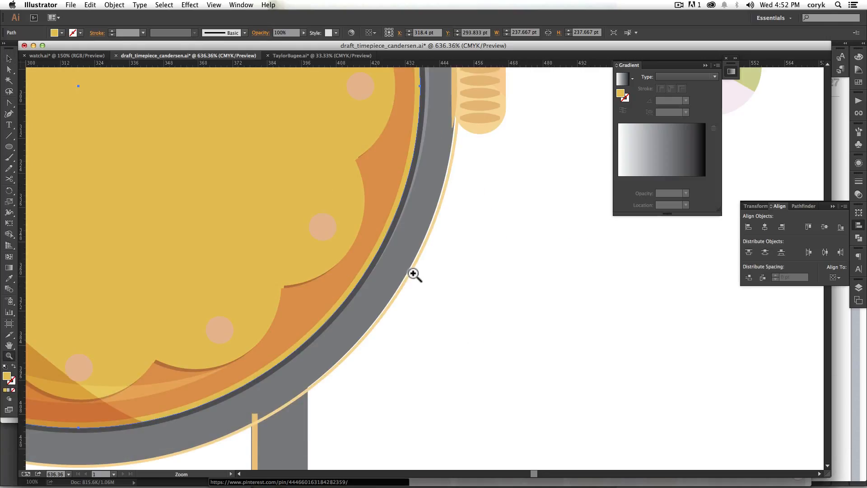
pyautogui.press('v')
pyautogui.click(428, 272)
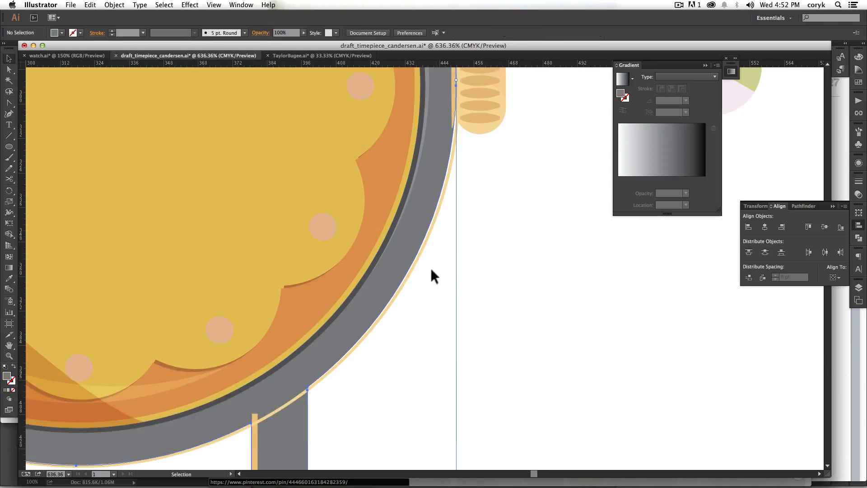
pyautogui.press('super+alt+2')
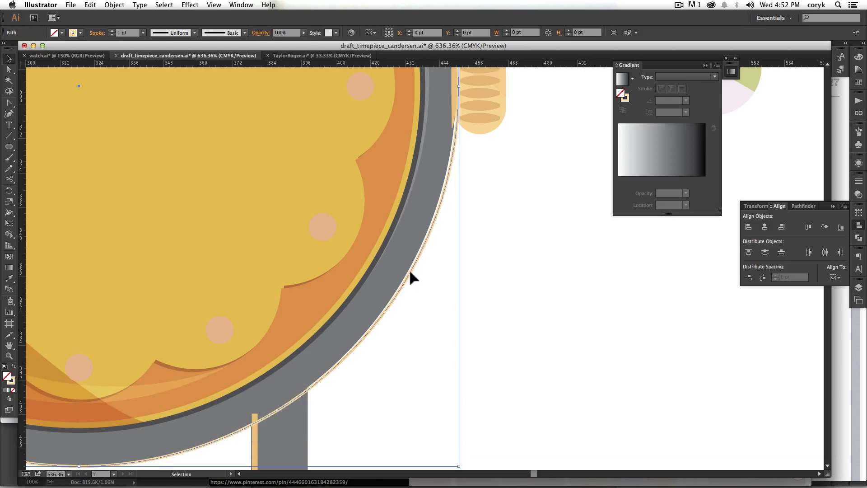
pyautogui.press('BackSpace')
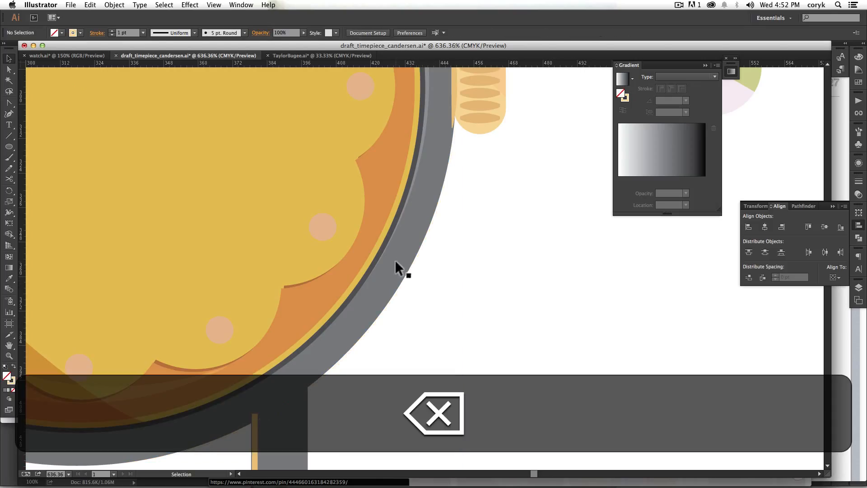
# Step: Examine the gray case, inner rim, scalloped yellow face and glass shading up close around the watch, from the crown to the lower edge
pyautogui.press('space')
pyautogui.moveTo(383, 333); pyautogui.dragTo(384, 361)
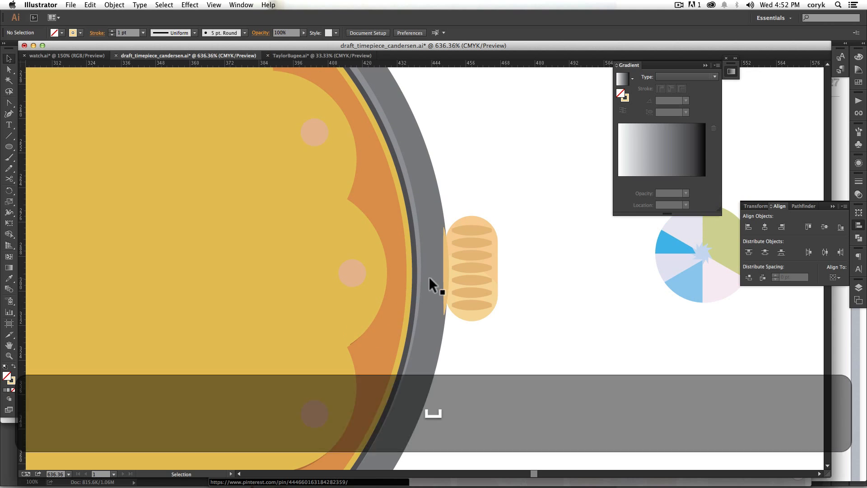
pyautogui.press('space')
pyautogui.moveTo(401, 181); pyautogui.dragTo(430, 303)
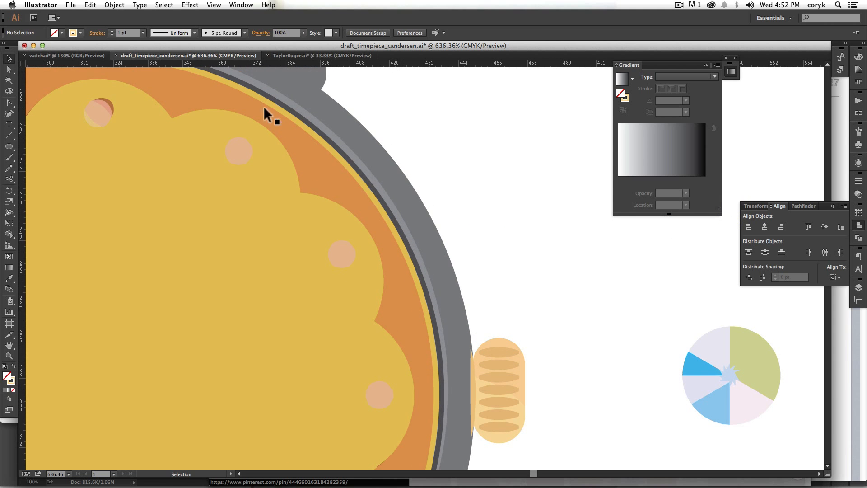
pyautogui.press('space')
pyautogui.moveTo(337, 219); pyautogui.dragTo(465, 249)
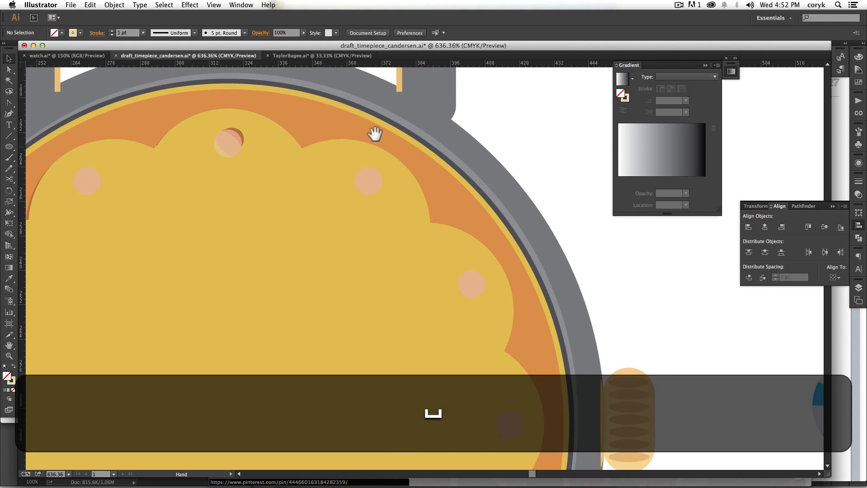
pyautogui.press('space')
pyautogui.moveTo(310, 152); pyautogui.dragTo(448, 239)
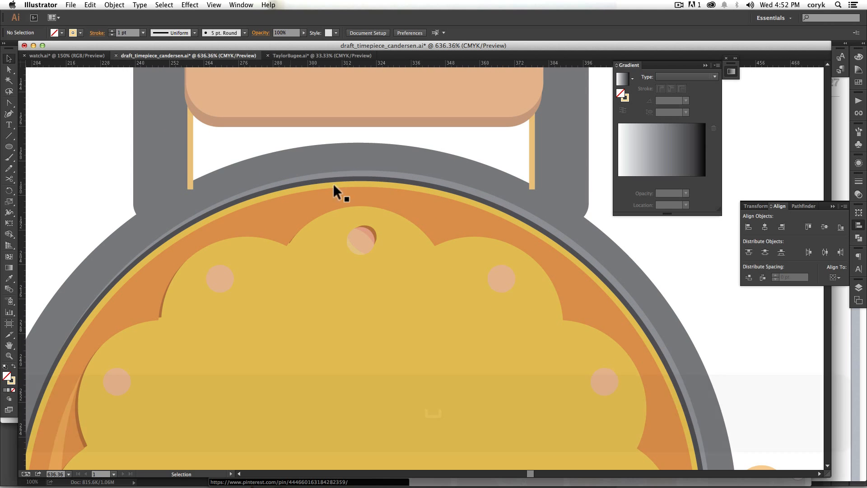
pyautogui.press('space')
pyautogui.moveTo(480, 346); pyautogui.dragTo(436, 170)
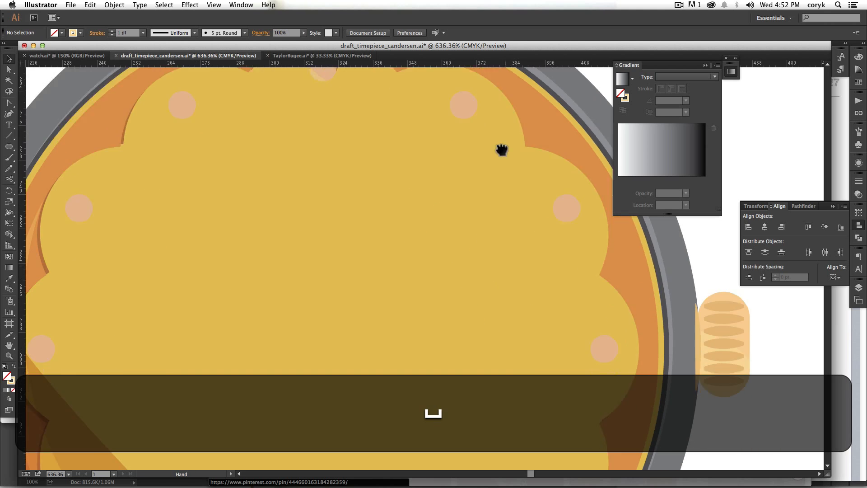
pyautogui.moveTo(501, 373); pyautogui.dragTo(468, 143)
pyautogui.press('space')
pyautogui.moveTo(367, 324); pyautogui.dragTo(611, 238)
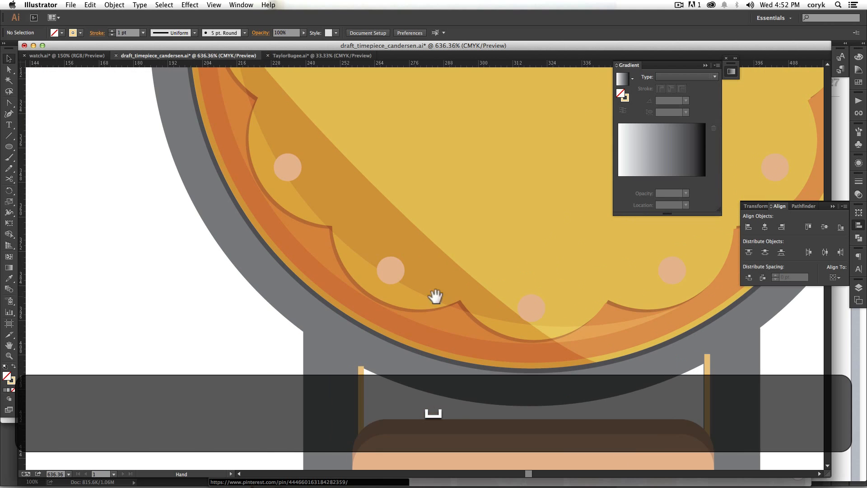
pyautogui.press('space')
pyautogui.moveTo(265, 131); pyautogui.dragTo(316, 204)
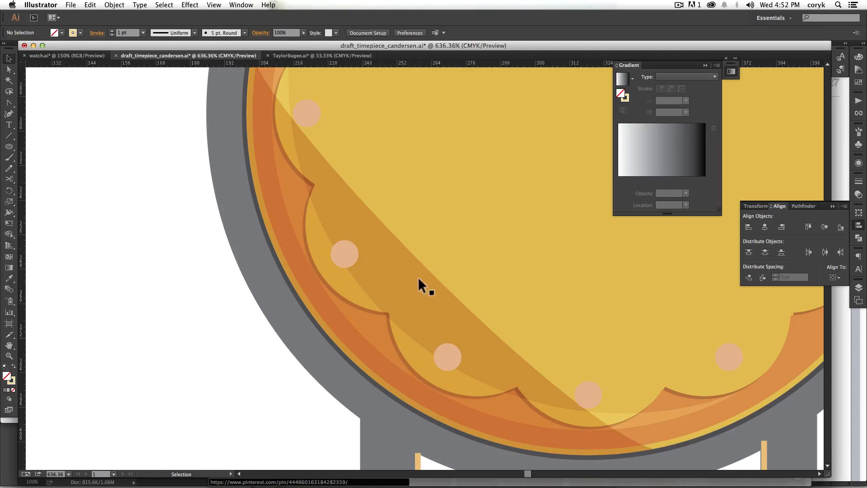
# Step: Switch to the watch.ai document and bring the gold anchor watch with the green strap into view
pyautogui.press('super+grave')
pyautogui.press('super+grave')
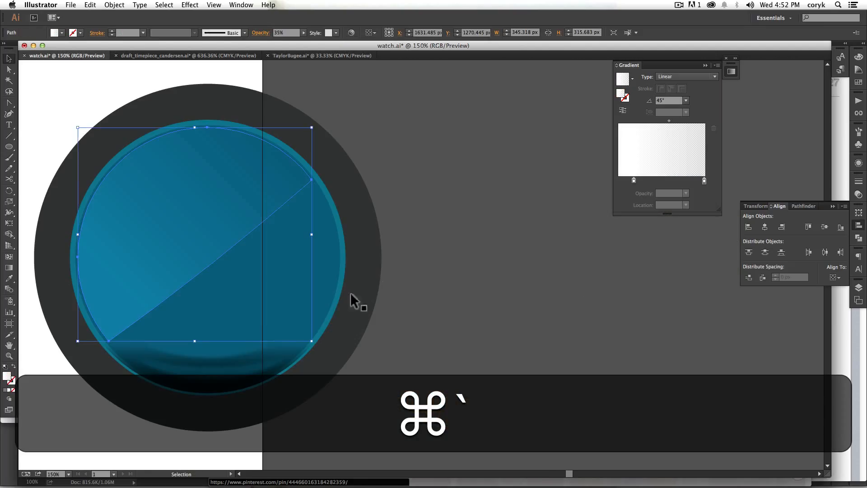
pyautogui.press('space')
pyautogui.moveTo(93, 283); pyautogui.dragTo(387, 300)
pyautogui.moveTo(108, 314); pyautogui.dragTo(558, 292)
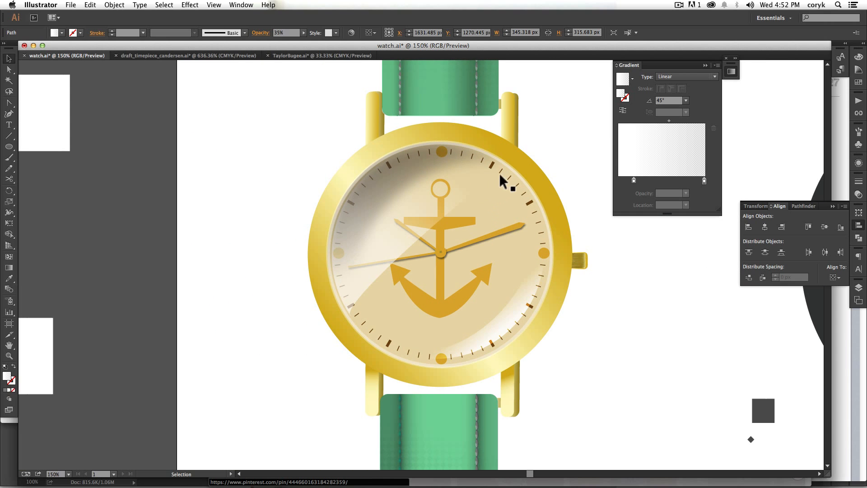